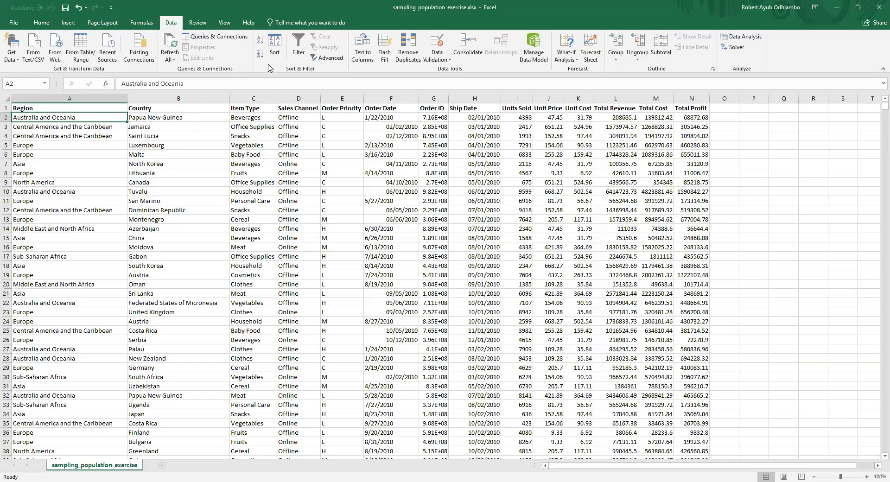
Step: Sort the data by Region from A to Z and insert a blank column before the Region column
click(260, 41)
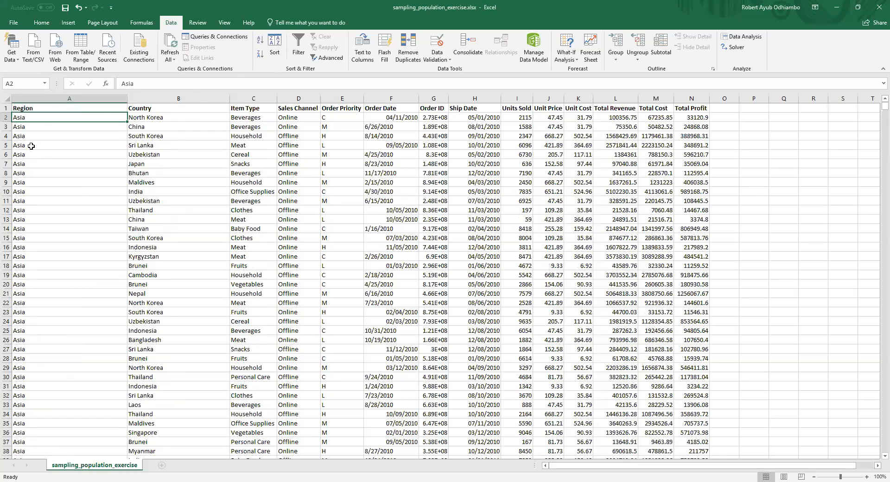
click(65, 99)
right_click(65, 99)
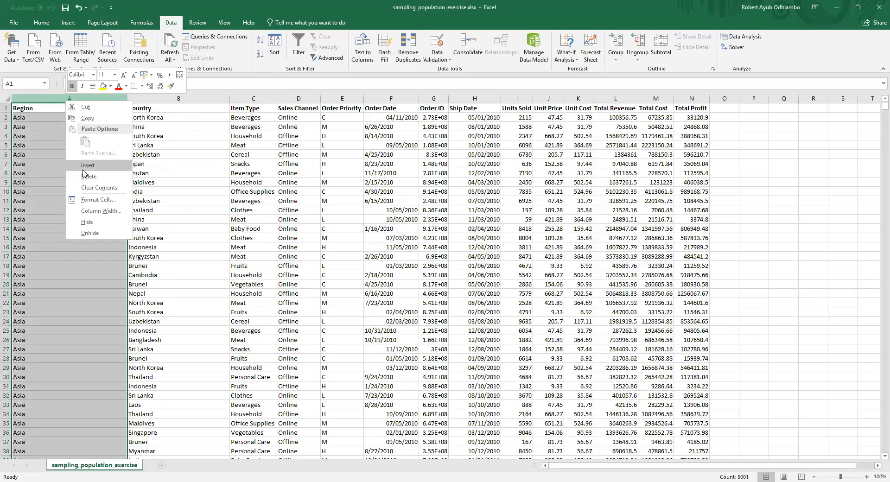
click(85, 166)
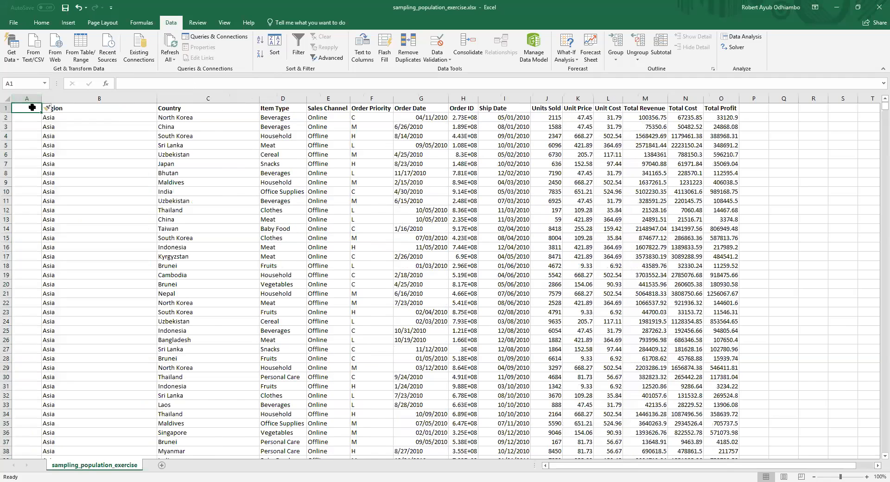
Step: Enter the header record_id in A1 and autofit the width of column A
text(record_id)
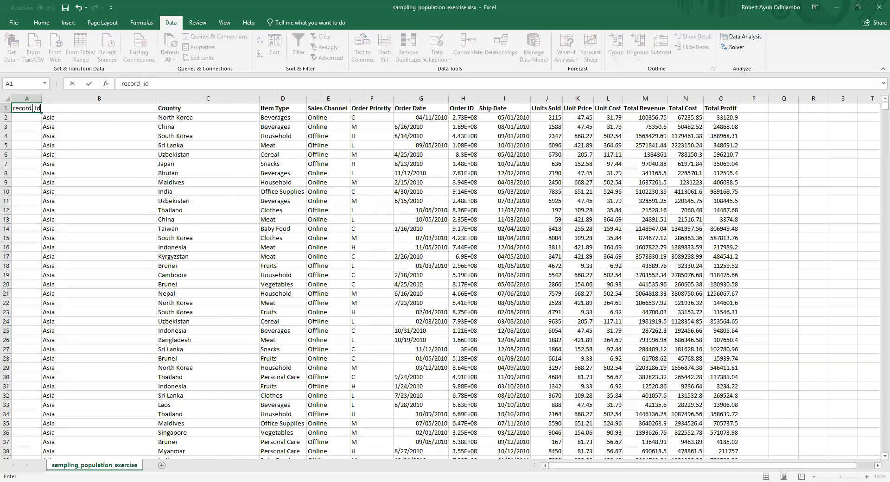
key(Return)
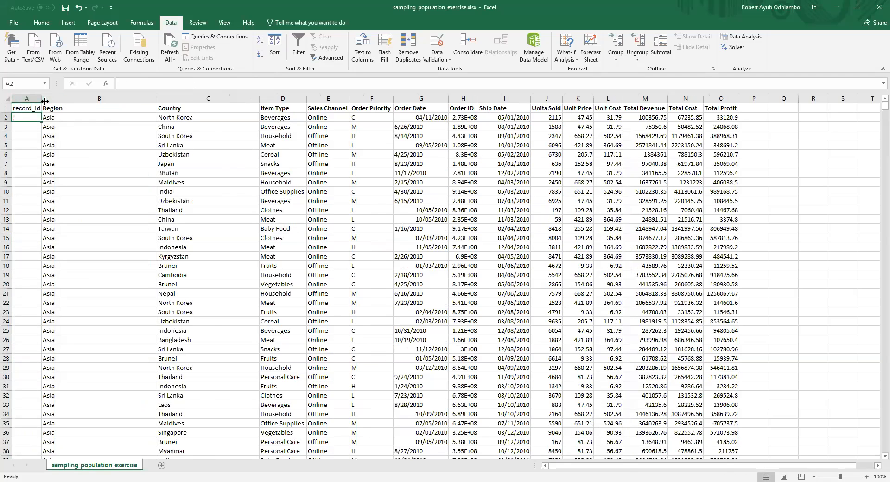
double_click(44, 101)
Step: Enter 1, 2 and 3 from A2 down and extend the number series to the last data row
text(1)
key(Return)
text(2)
key(Return)
text(3)
key(Return)
drag(35, 114, 30, 136)
double_click(41, 140)
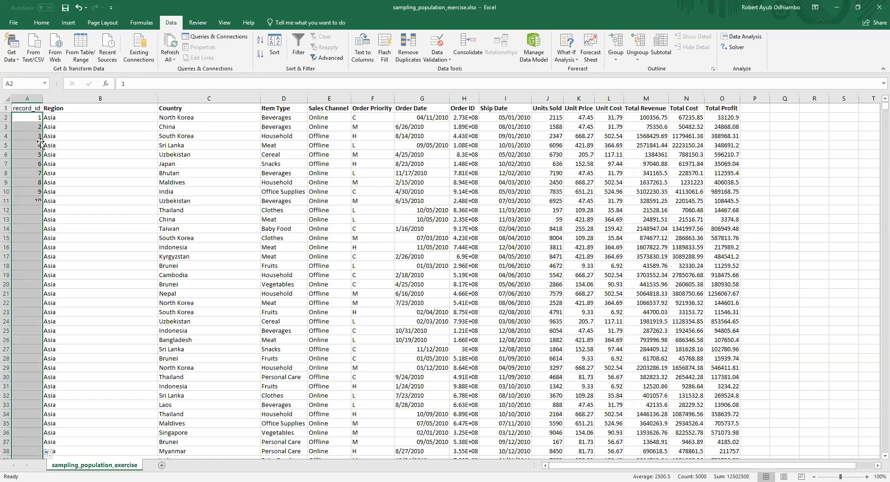
click(40, 108)
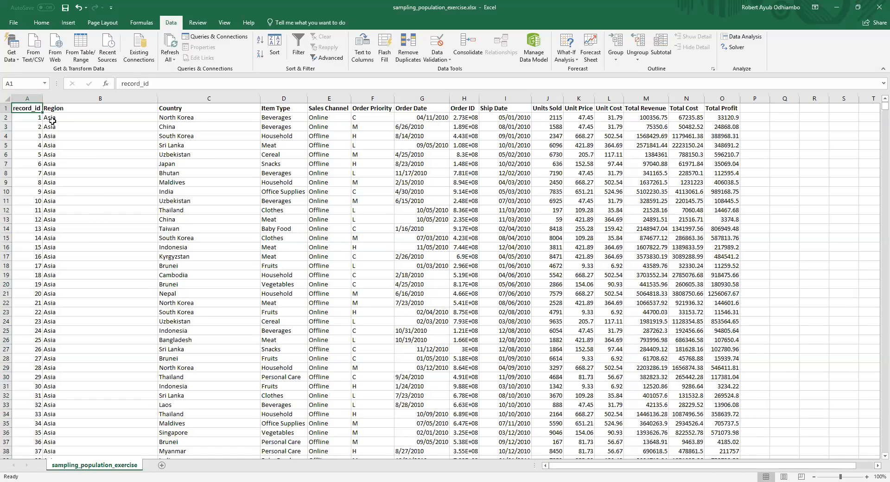
click(49, 118)
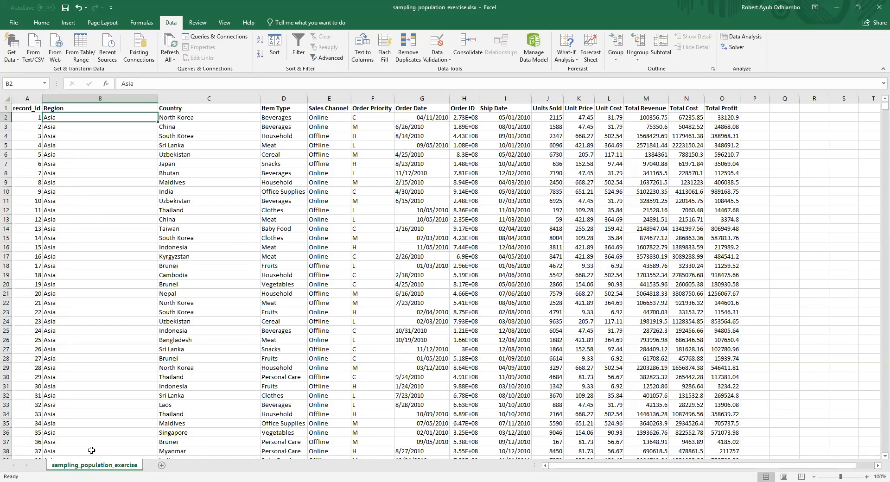
Step: Add a new worksheet and name it sample_id
click(162, 465)
double_click(165, 464)
text(sa)
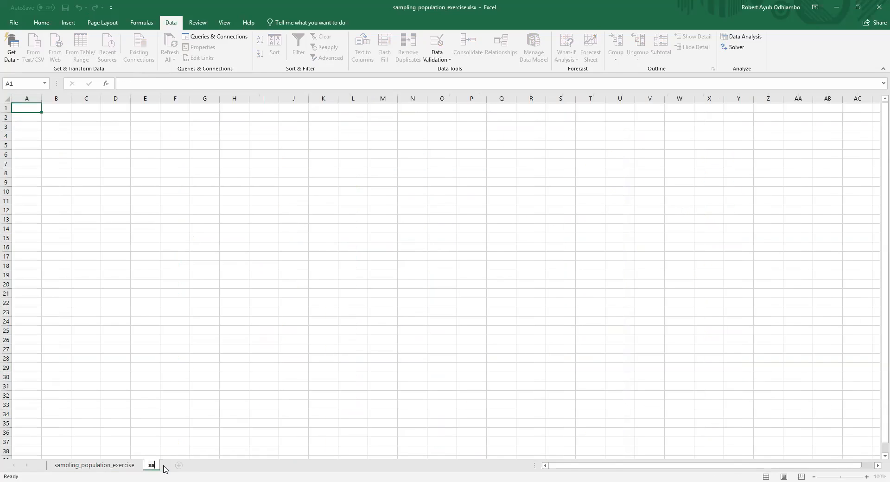
text(mple_id)
key(Return)
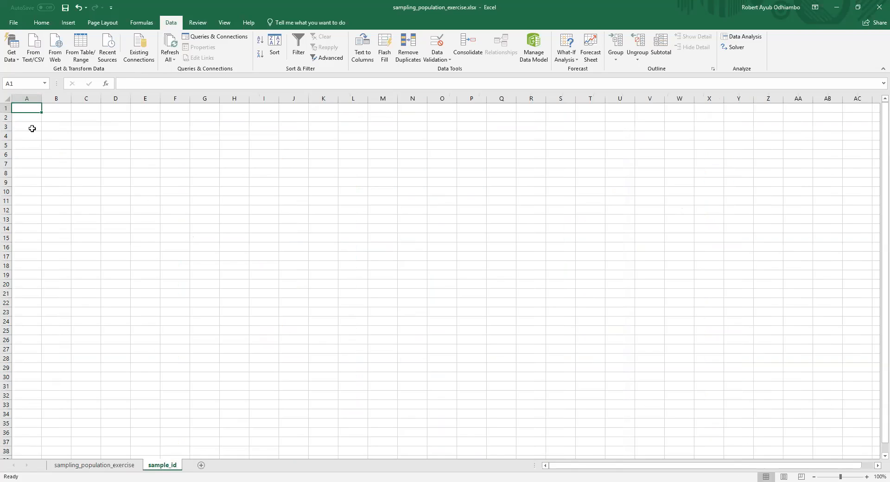
Step: Rename the sample_id worksheet as 1
double_click(176, 465)
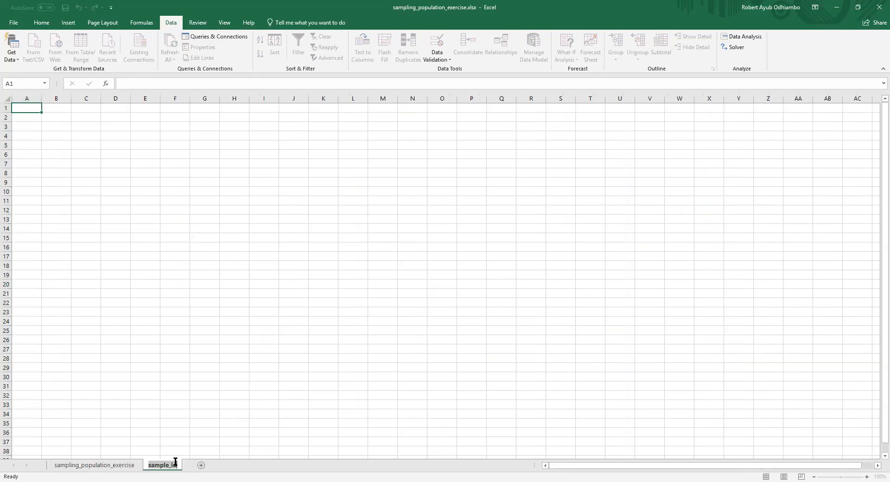
text(1)
key(Return)
Step: Add four more worksheets after sheet 1 and name them 2, 3, 4 and 5
click(175, 465)
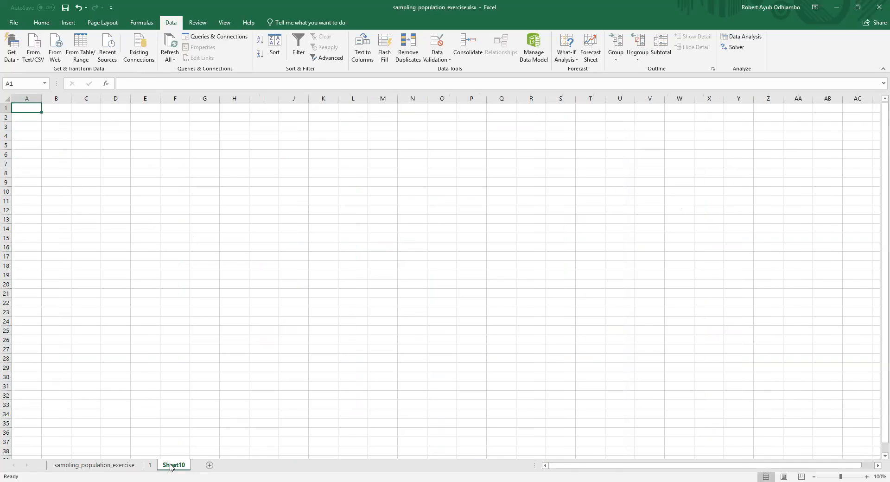
double_click(171, 465)
text(2)
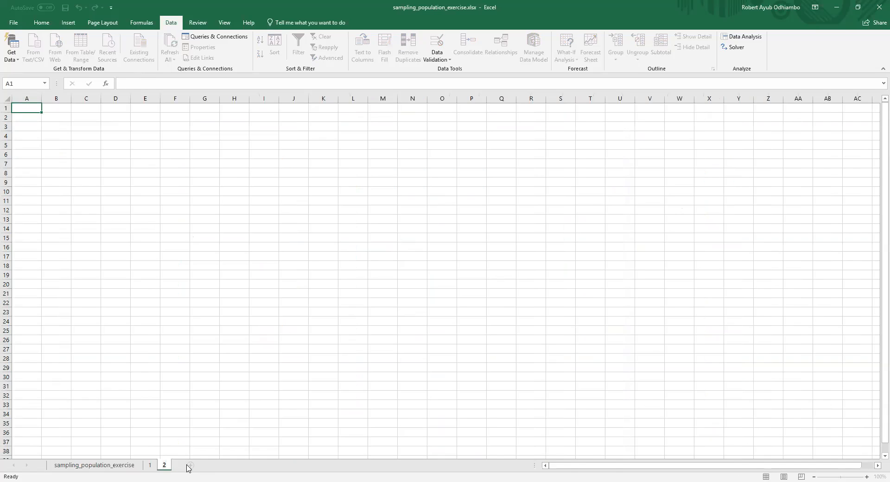
click(191, 466)
double_click(193, 466)
text(3)
click(207, 466)
double_click(207, 468)
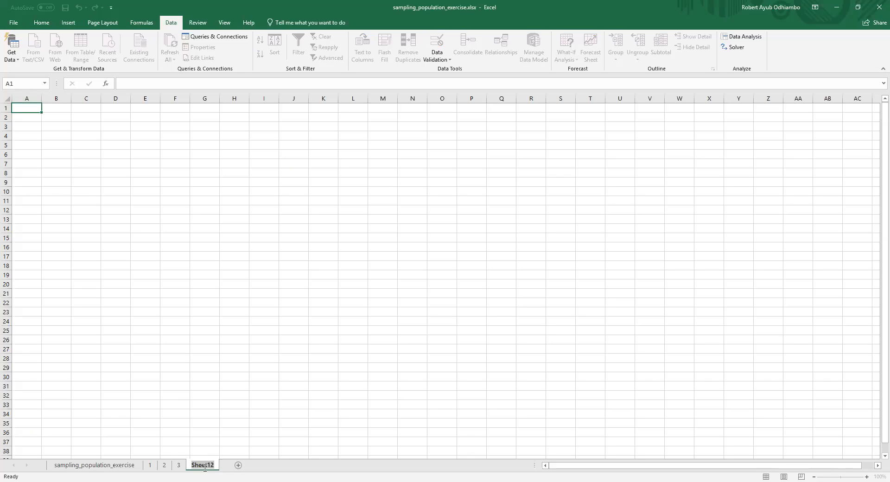
text(4)
click(219, 466)
double_click(222, 466)
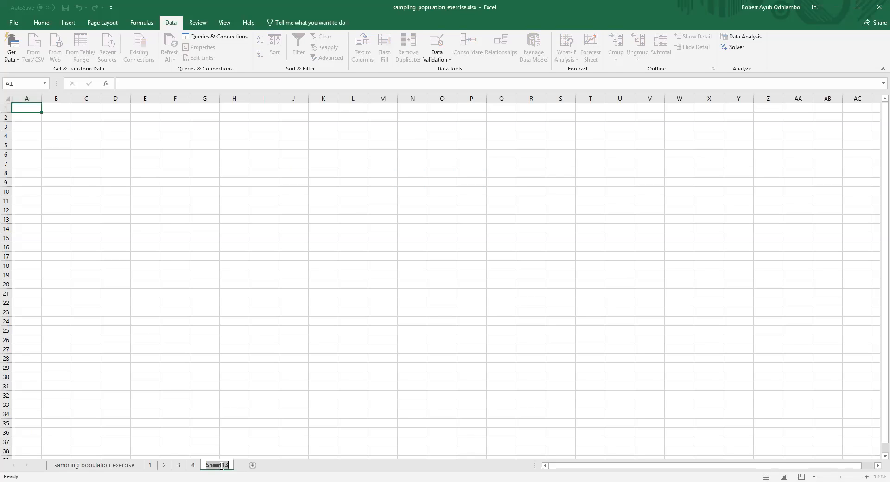
text(5)
Step: Add a worksheet after sheet 5 and name it sample_ids_master
click(229, 468)
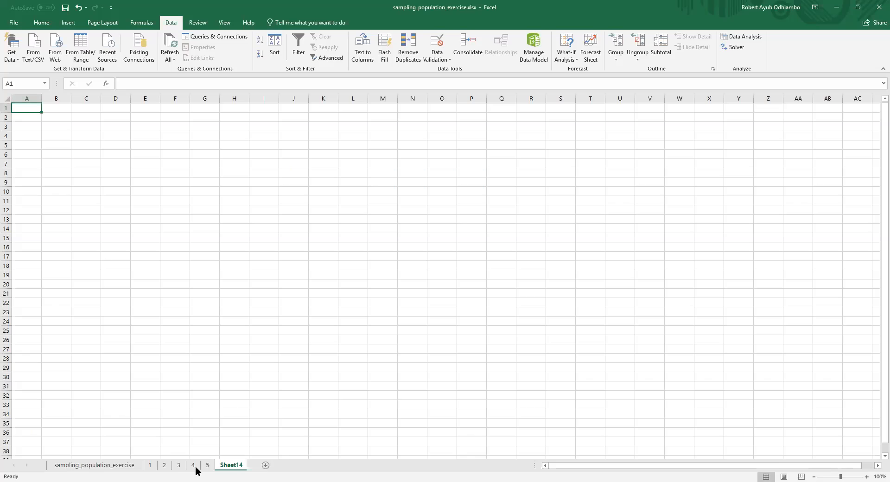
double_click(240, 466)
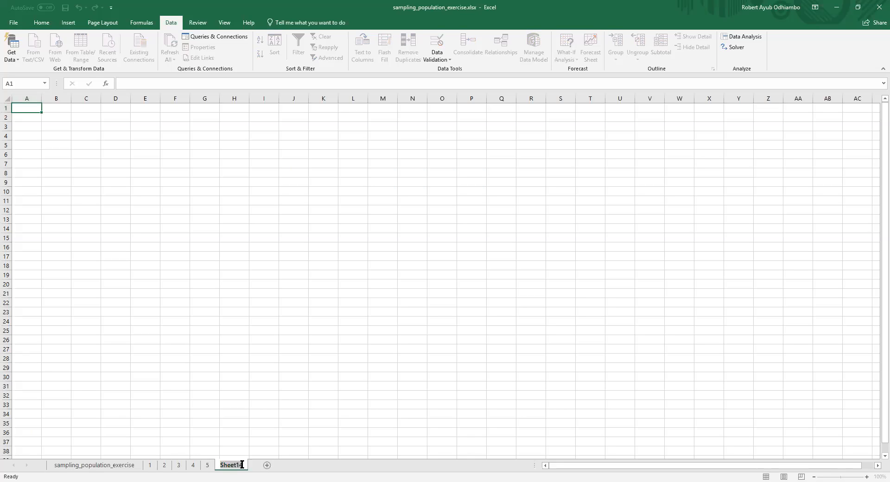
text(sample_ids_master)
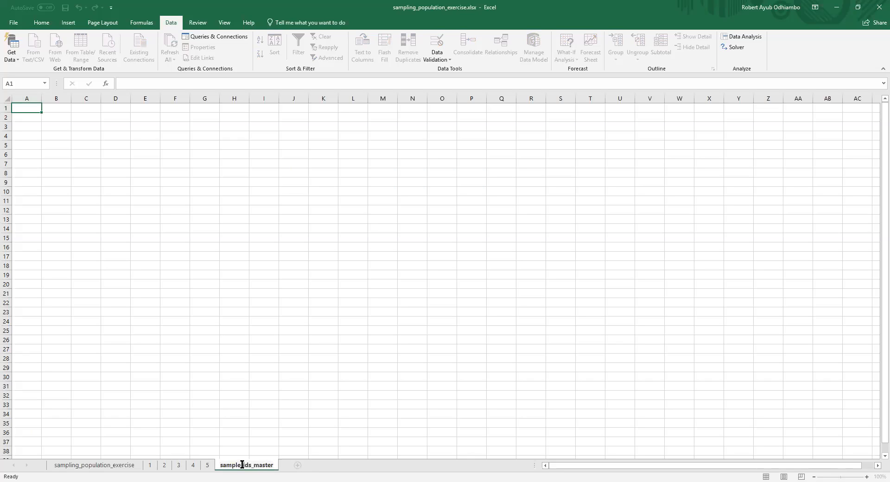
key(Return)
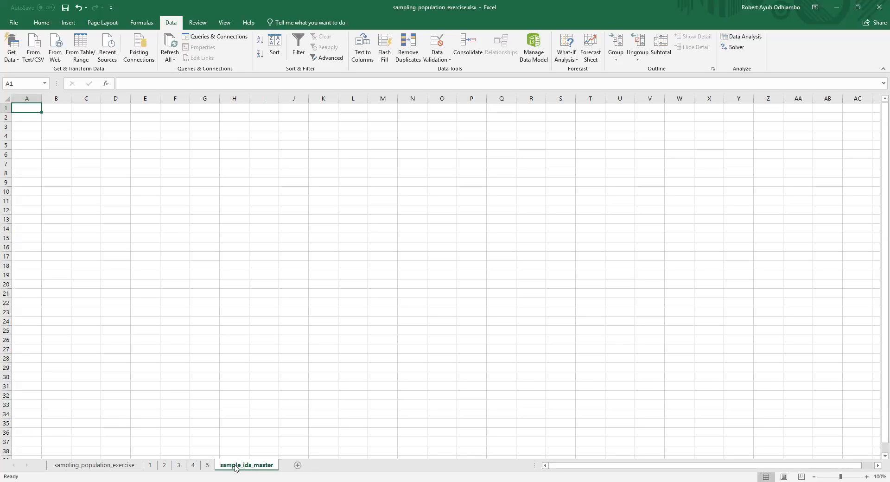
Step: Enter the formula =ROUND(RAND() * 5000,0) in cell A1 of sheet 1
click(150, 466)
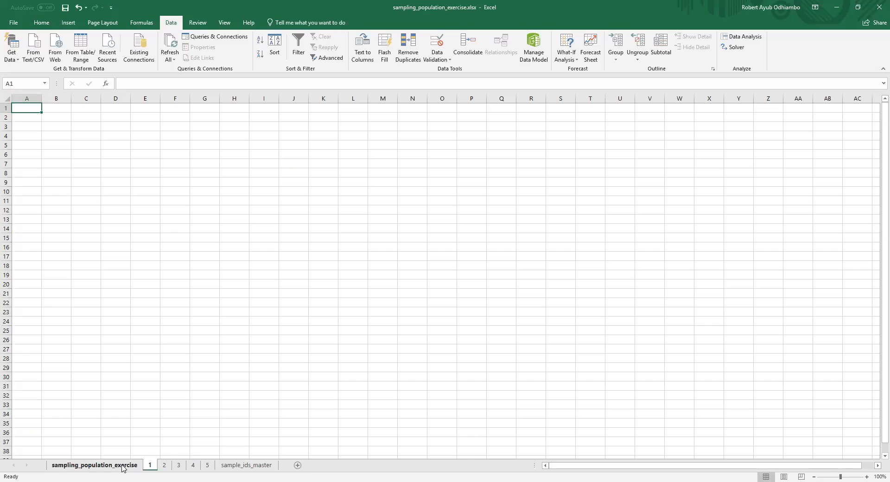
click(135, 83)
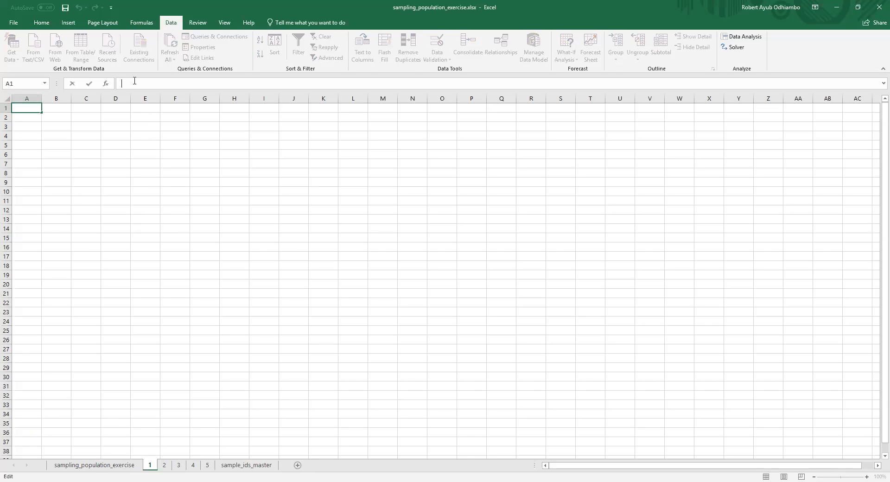
text(=ROUND)
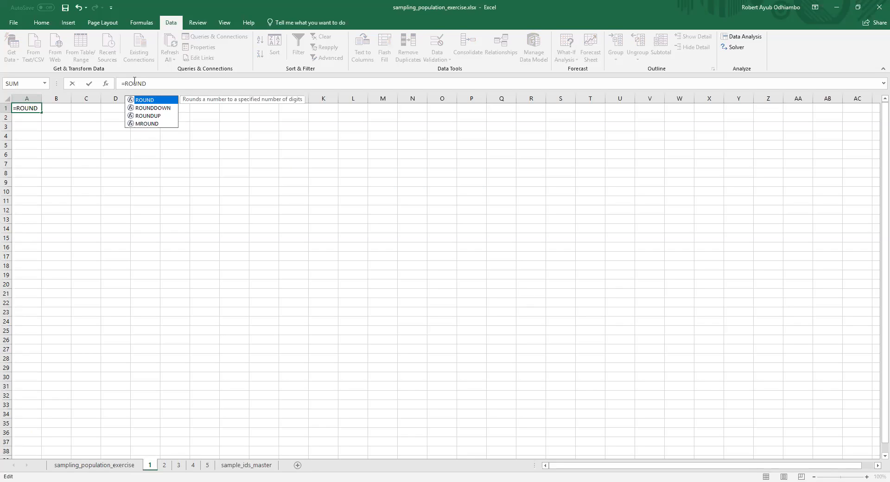
text((RAND)
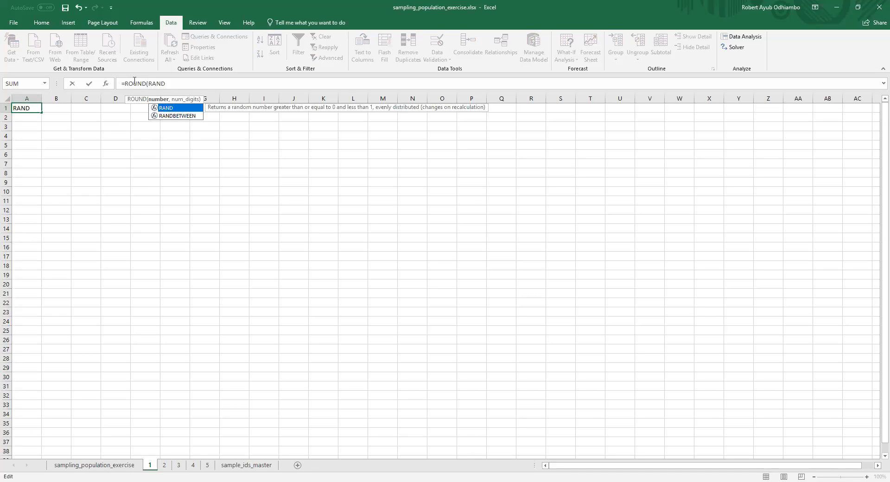
text(() * 5)
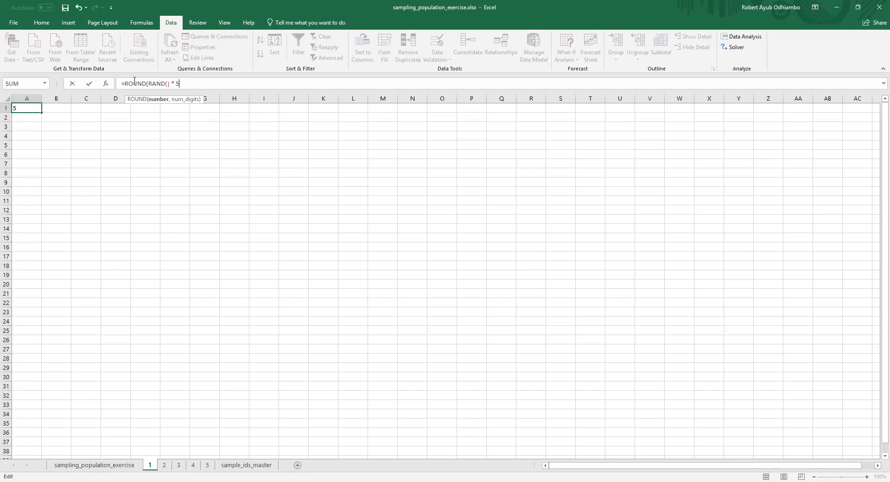
text(000,0))
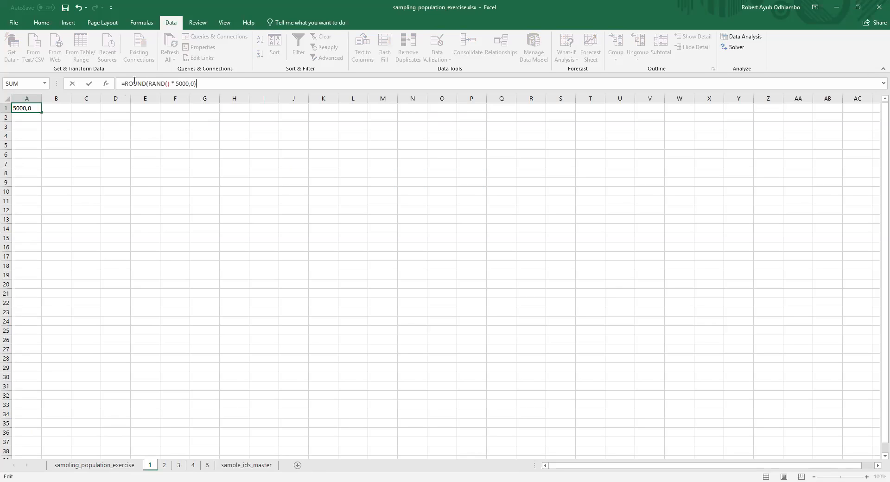
key(Return)
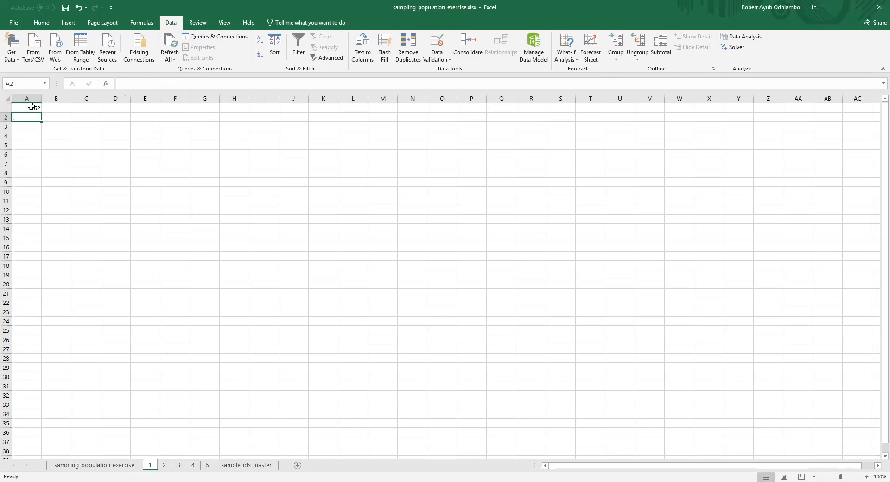
Step: Enter the sample number 1 in cell B1 beside the random number
click(60, 109)
text(1)
key(Return)
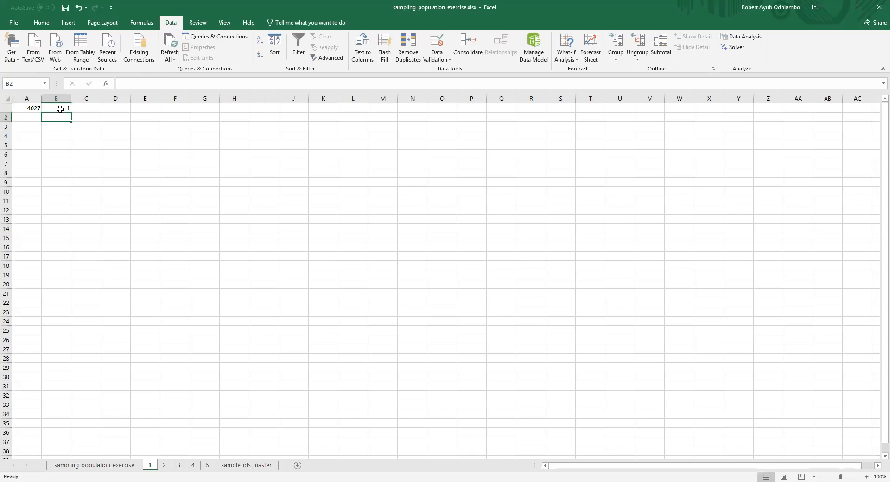
Step: Fill the random-number formula from A1 down to row 300
click(33, 108)
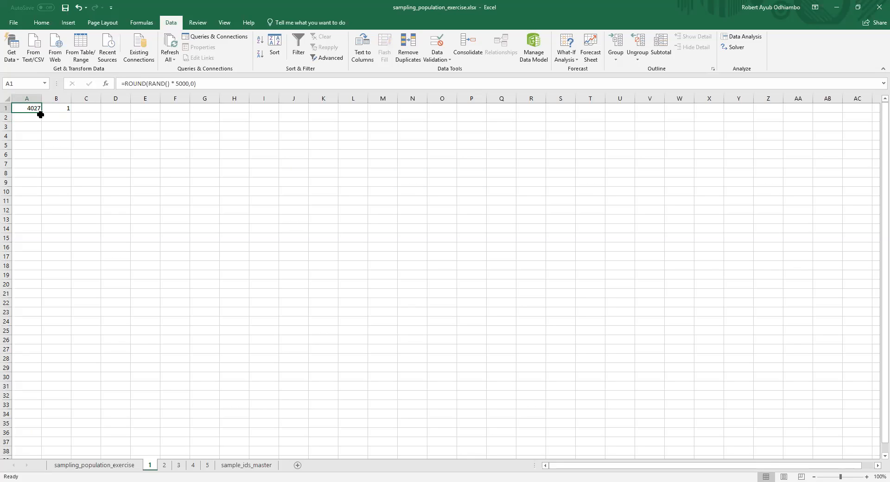
mouse_move(42, 113)
mouse_down()
mouse_move(43, 471)
mouse_move(21, 245)
mouse_move(23, 159)
mouse_move(39, 102)
mouse_move(38, 122)
mouse_up()
scroll(72, 149, up, 6)
scroll(844, 270, up, 1)
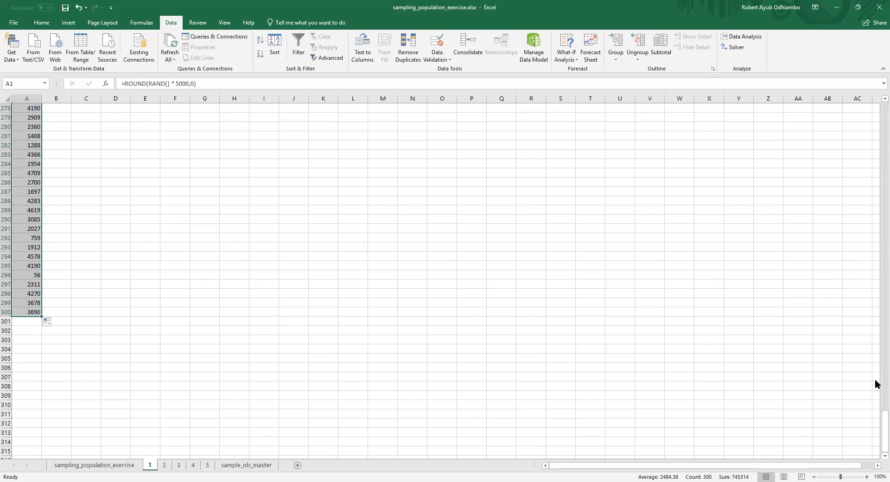
drag(876, 419, 876, 98)
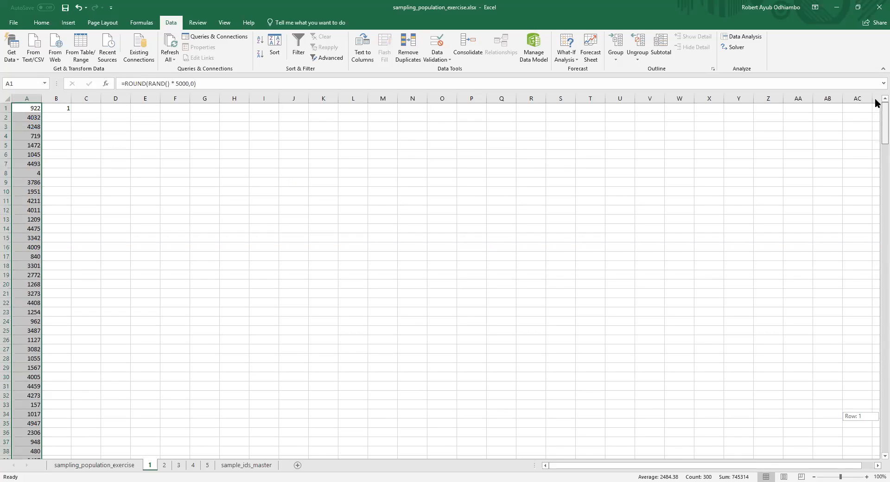
Step: Enter 1 in B2 and fill the value 1 down column B to row 300
click(69, 110)
click(68, 117)
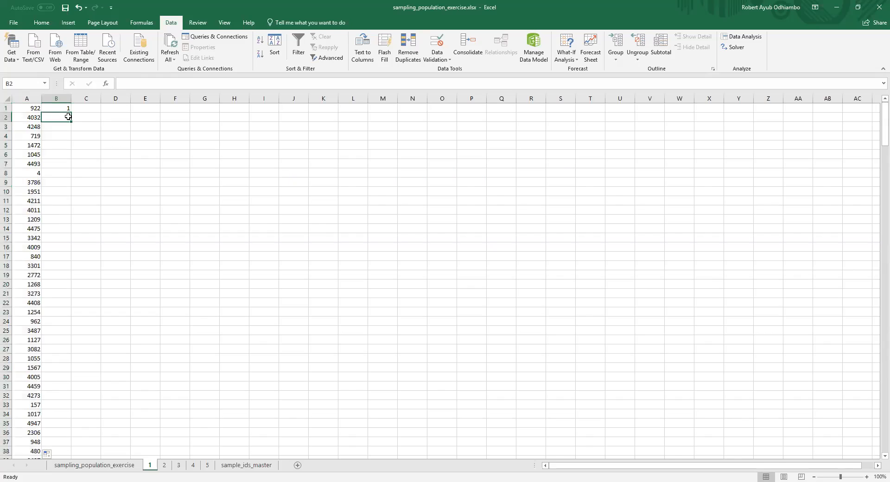
text(1)
key(Return)
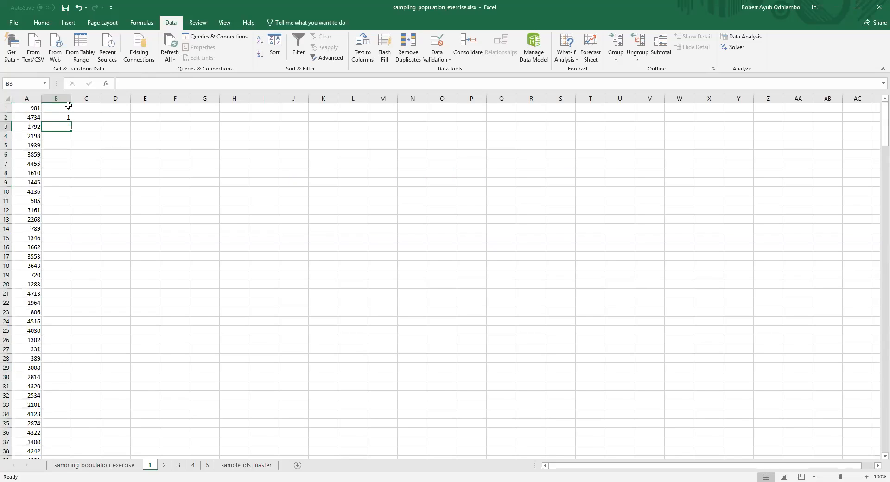
drag(68, 106, 68, 117)
double_click(71, 122)
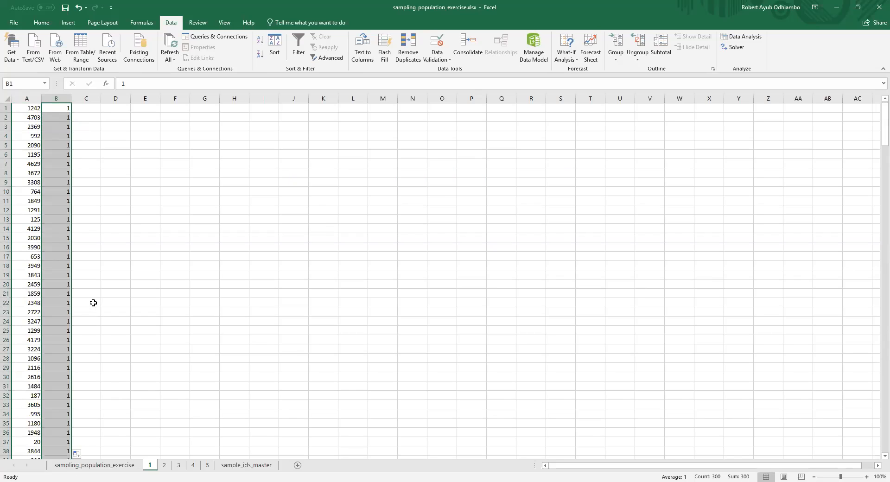
Step: Copy the random-number formulas in A1:A300 of sheet 1 and paste them as formulas into sheet 2 from A1
click(35, 107)
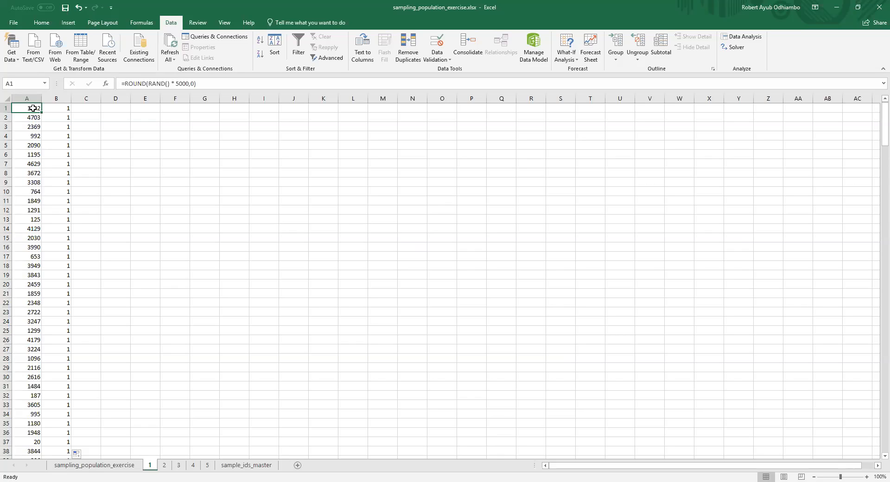
key(shift+Down)
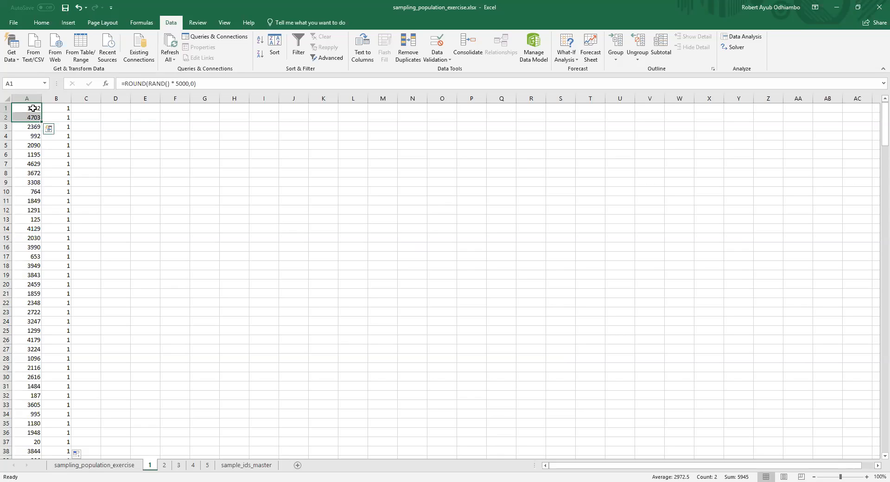
key(ctrl+shift+Down)
key(ctrl+c)
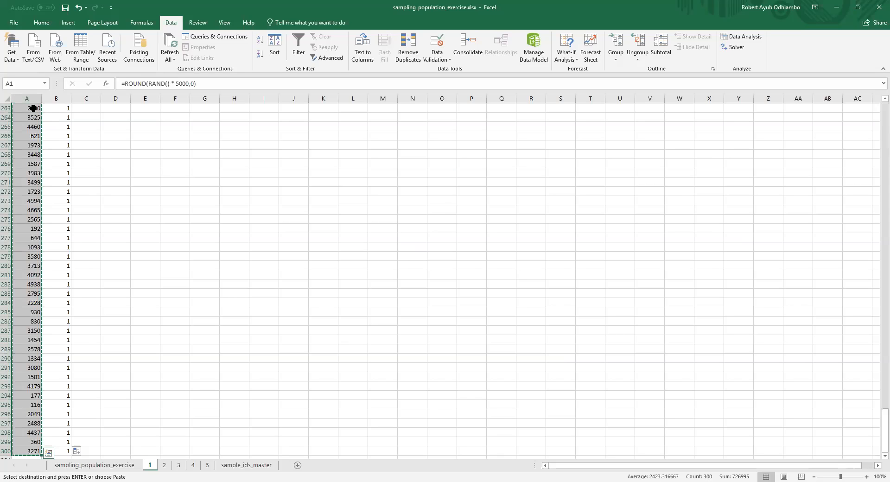
click(164, 465)
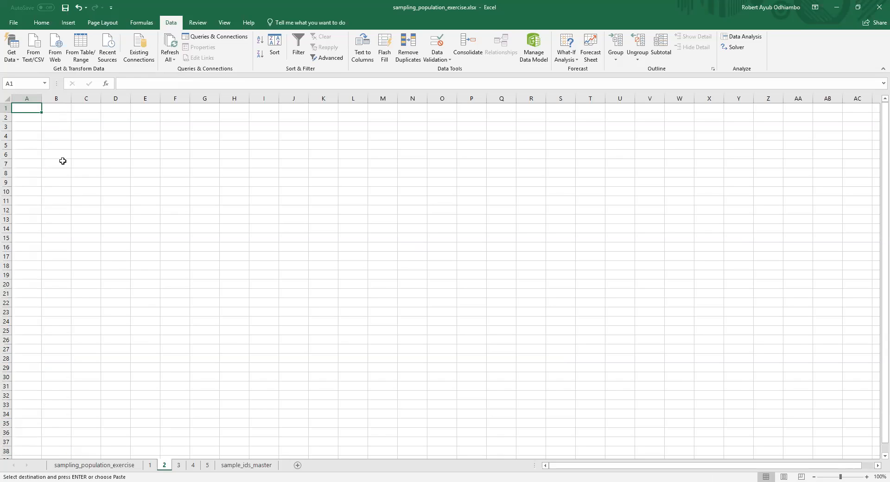
key(ctrl+alt+v)
key(f)
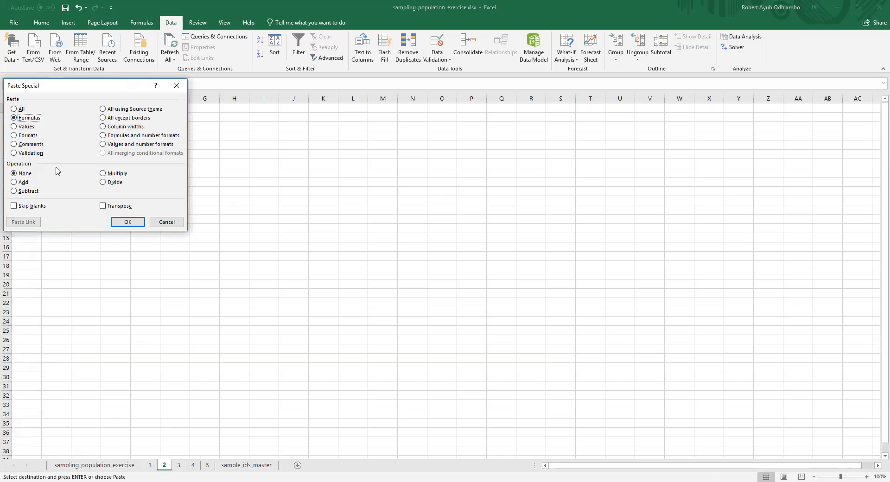
click(126, 223)
Step: Enter the sample number 2 in B1 to B3 of sheet 2 and fill it down column B to row 300
click(54, 108)
text(2)
key(Return)
text(2)
key(Return)
text(2)
key(Return)
drag(53, 108, 58, 131)
double_click(73, 131)
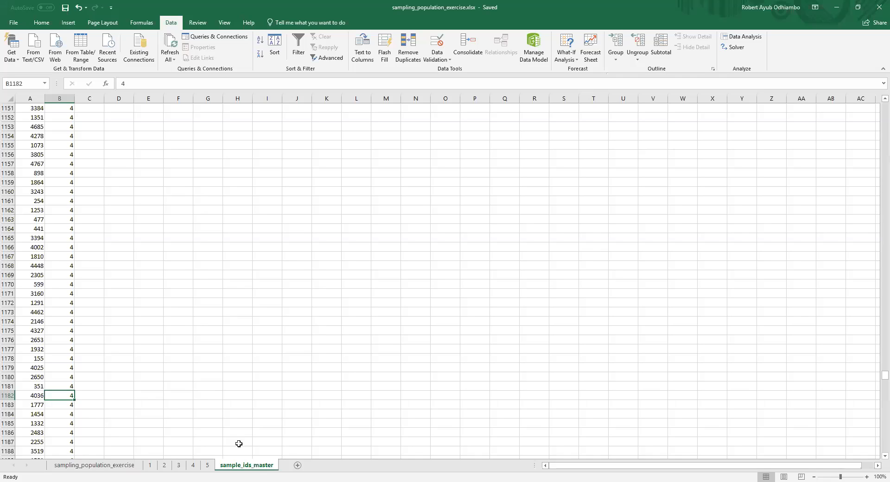
Step: Review the random record IDs and their sample numbers on sheets 1 through 5
click(149, 465)
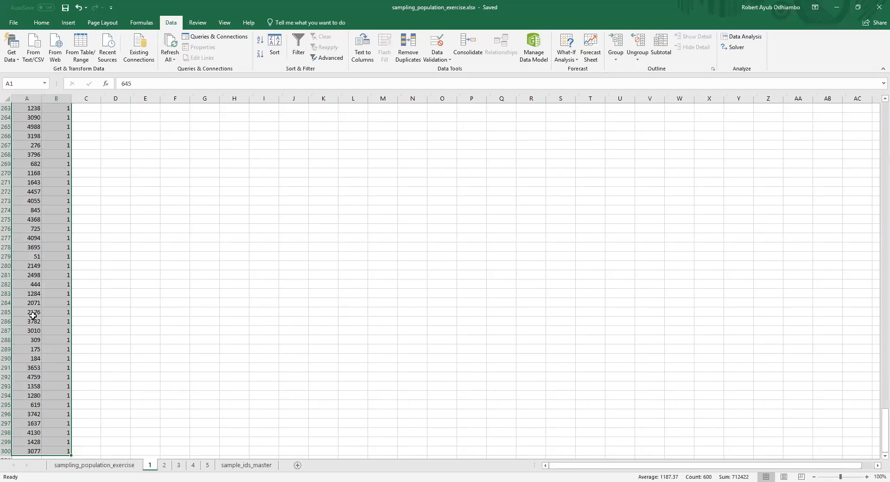
scroll(69, 188, up, 13)
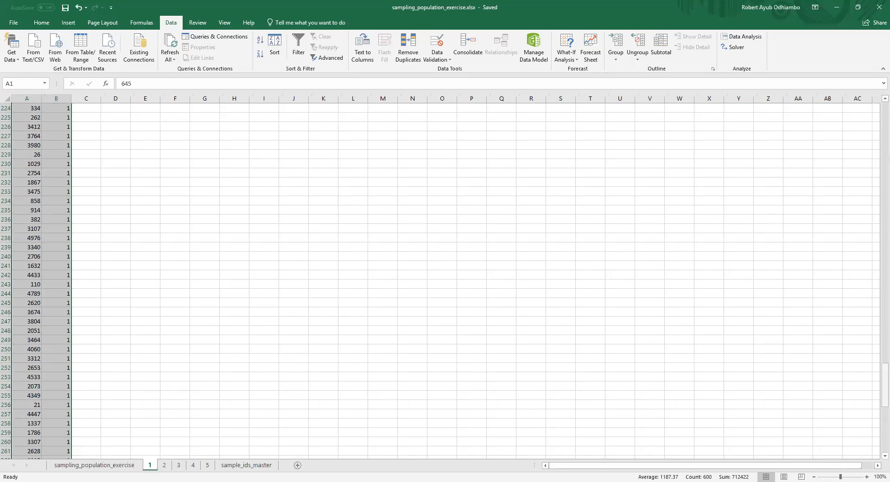
drag(884, 384, 884, 112)
click(27, 110)
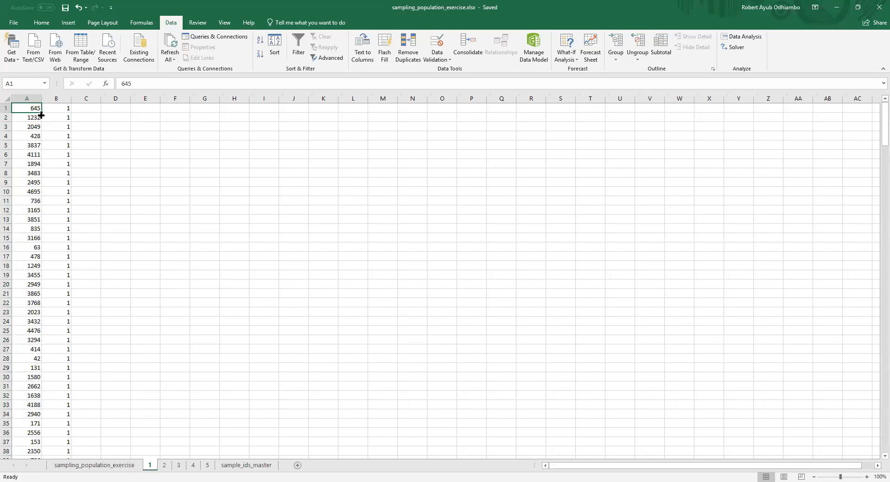
click(165, 465)
click(31, 109)
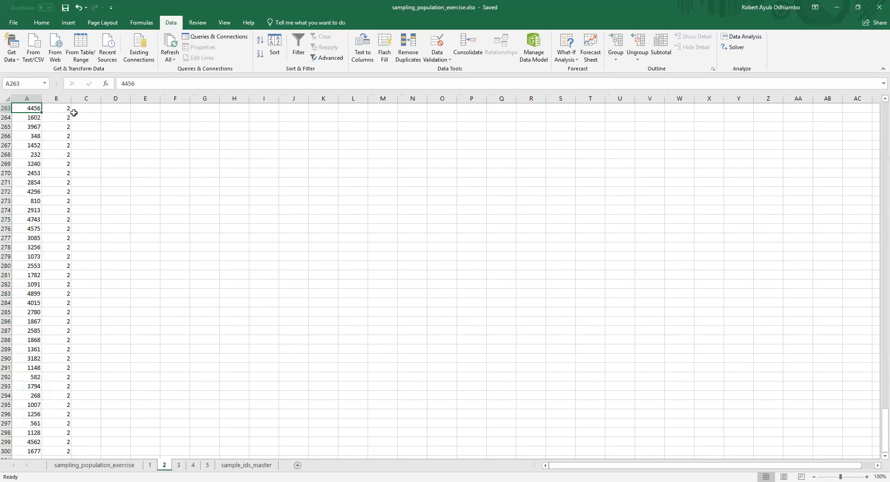
click(179, 465)
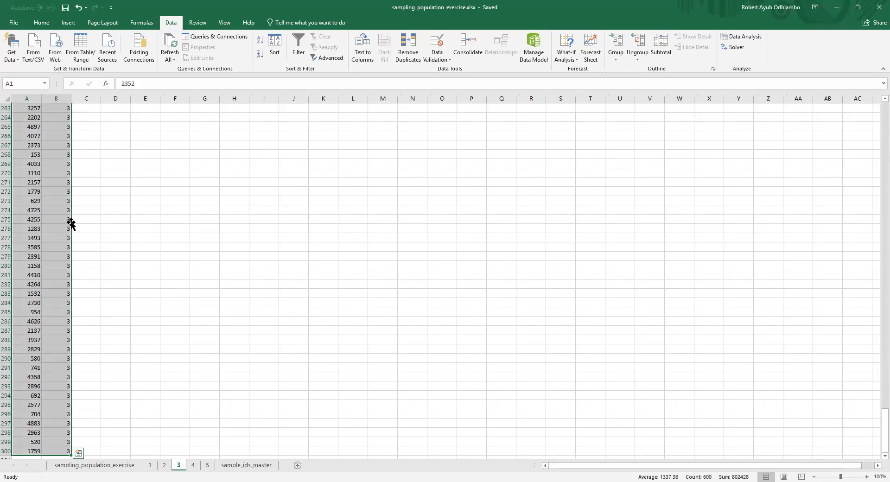
click(38, 117)
click(66, 117)
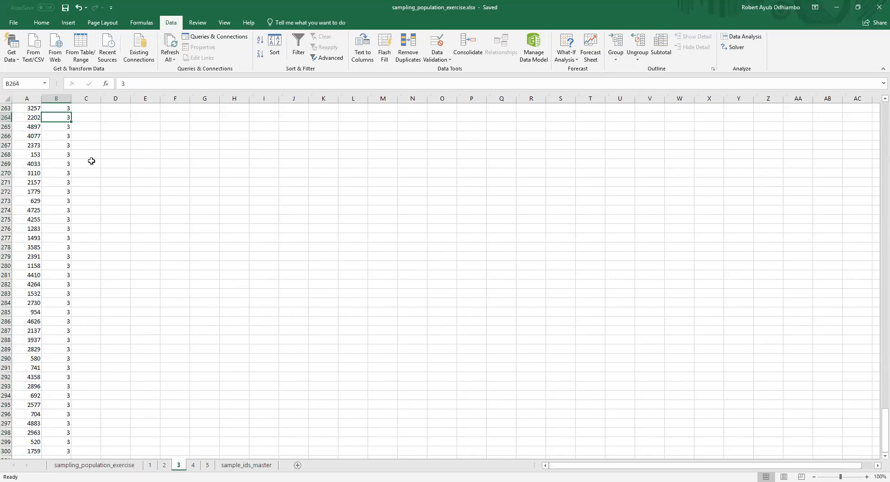
click(194, 466)
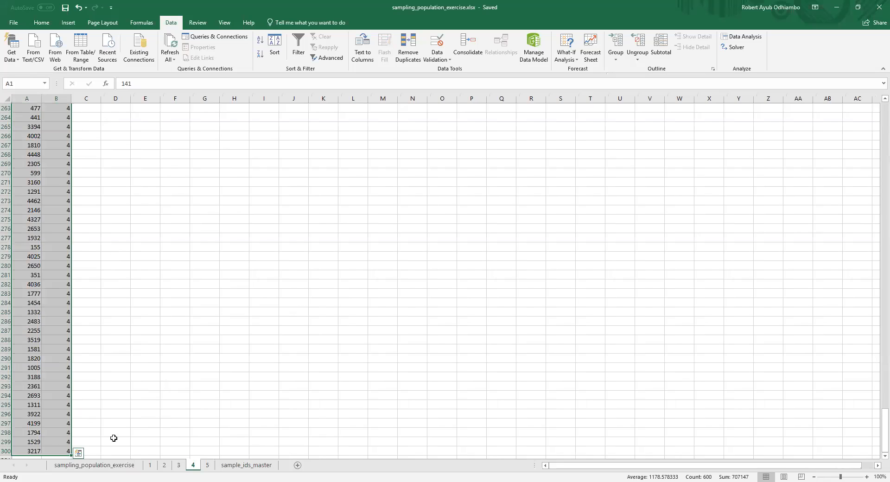
click(29, 395)
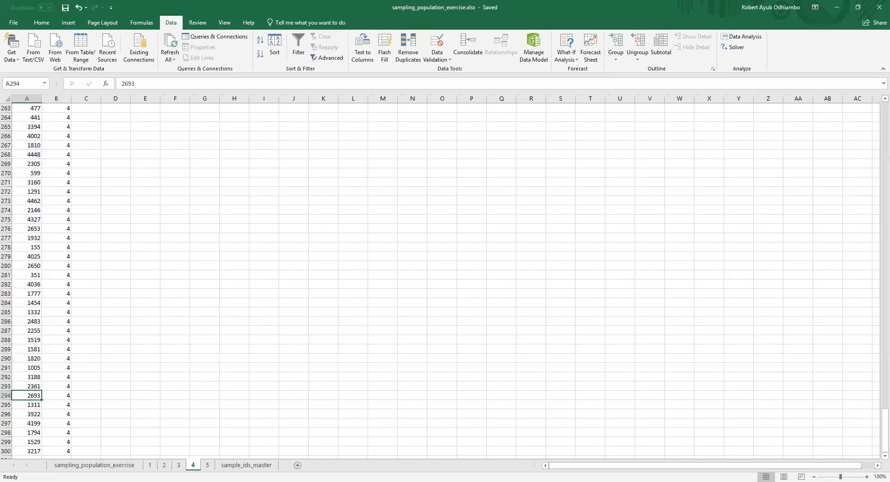
click(208, 467)
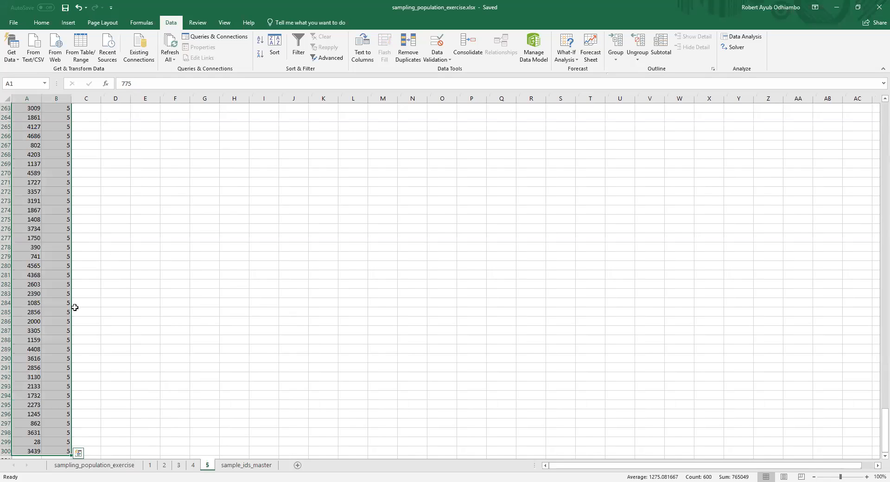
click(34, 284)
click(68, 283)
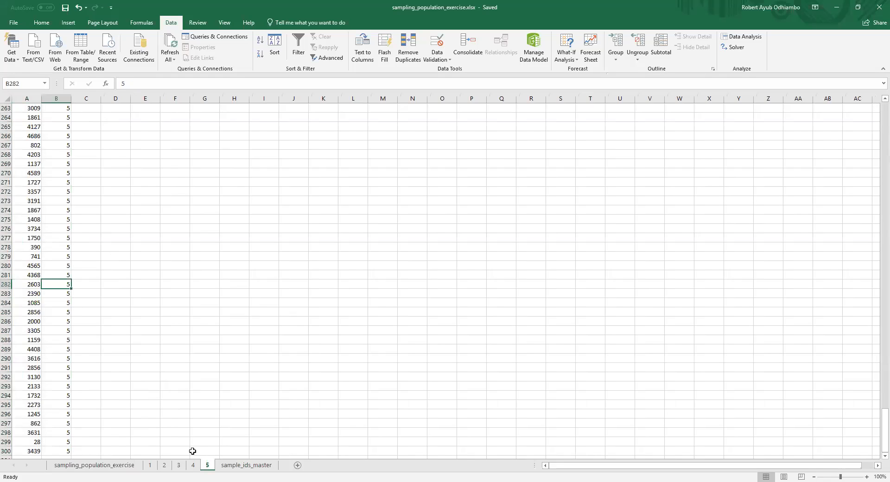
Step: Examine the combined sample list on sample_ids_master, selecting it from A1 through the last filled cell
click(238, 466)
scroll(70, 207, up, 8)
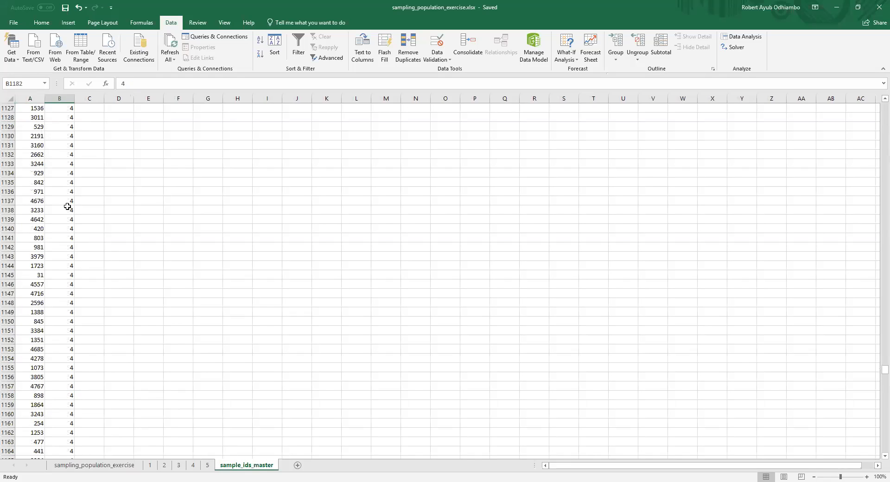
scroll(798, 370, up, 1)
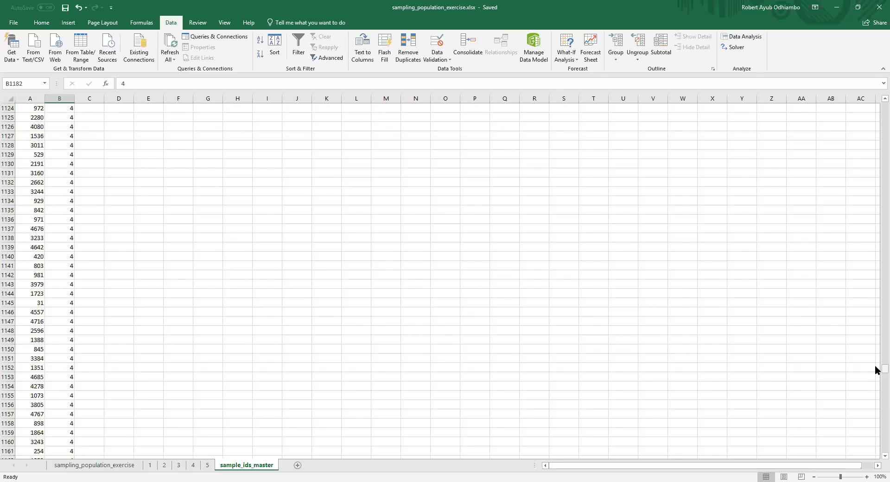
drag(885, 369, 885, 106)
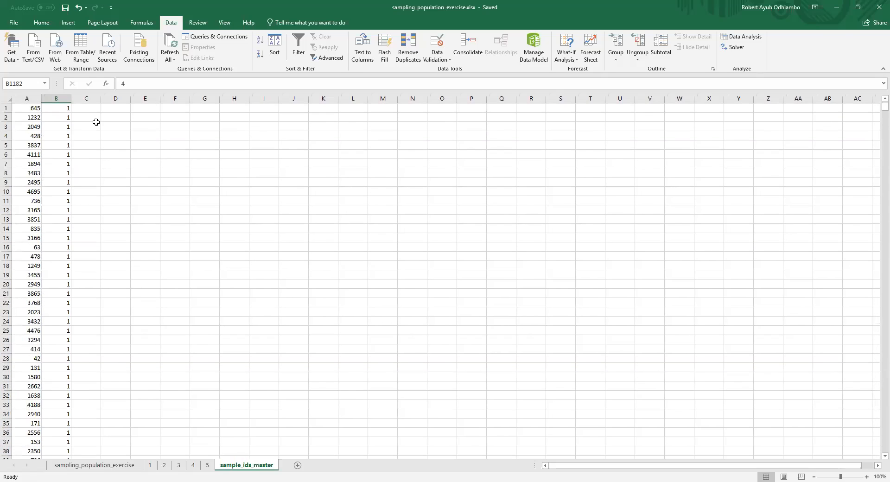
click(33, 109)
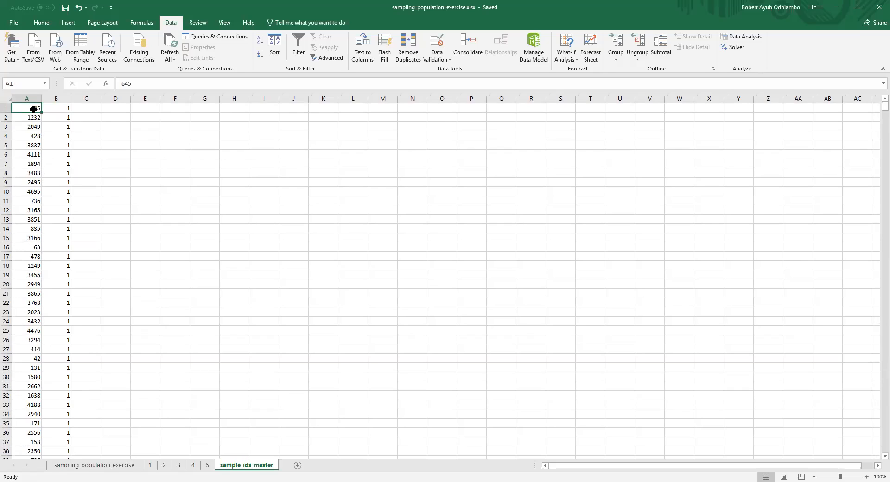
key(ctrl+shift+End)
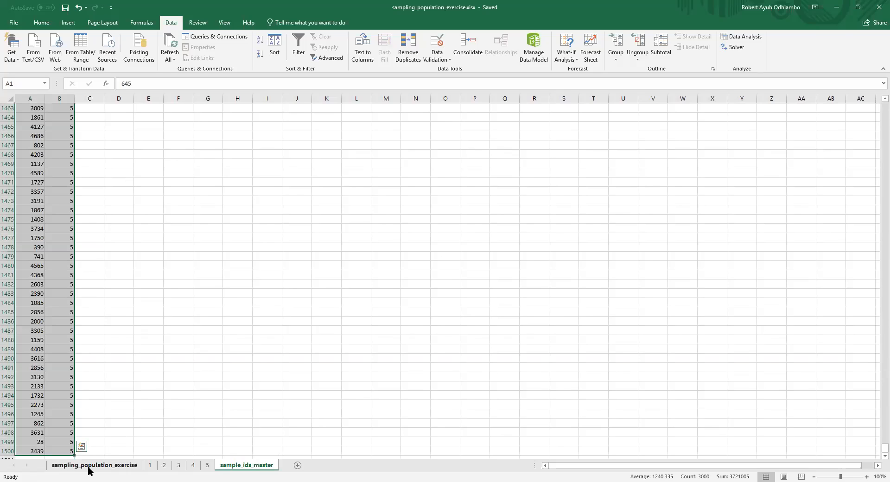
Step: Insert a column before Region on the sampling_population_exercise sheet and give it the header sample_id
click(111, 465)
click(216, 156)
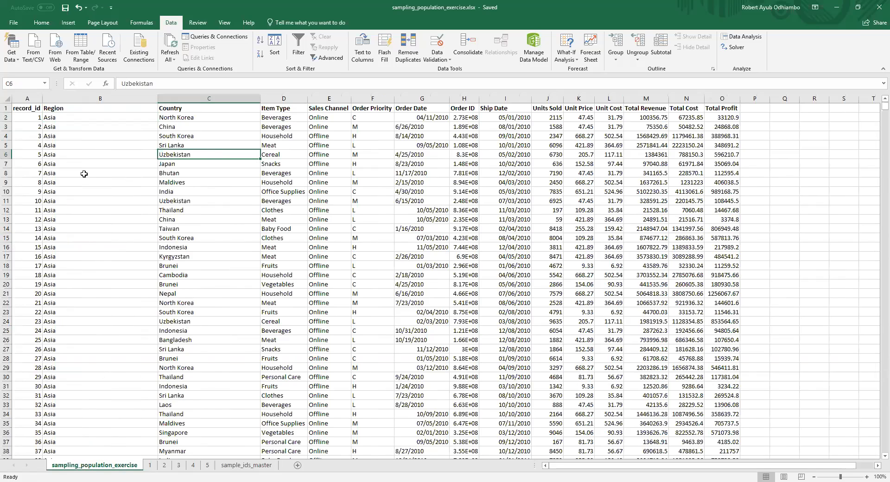
click(83, 97)
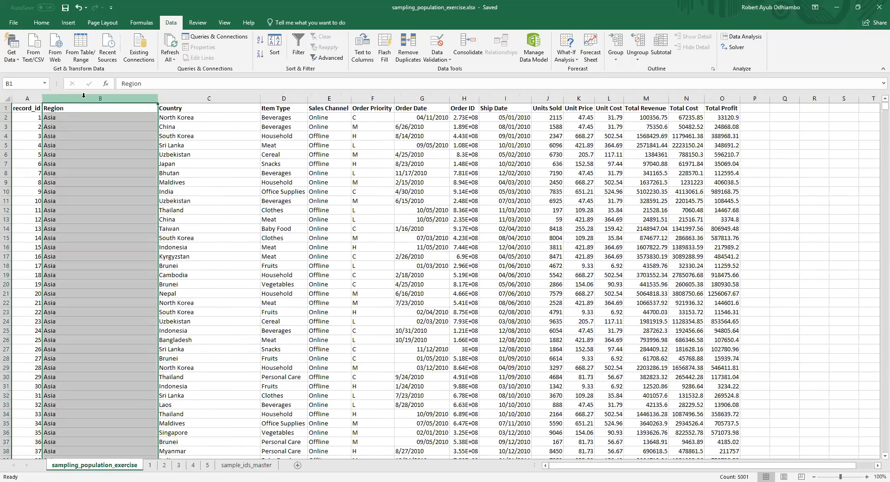
right_click(84, 95)
click(103, 162)
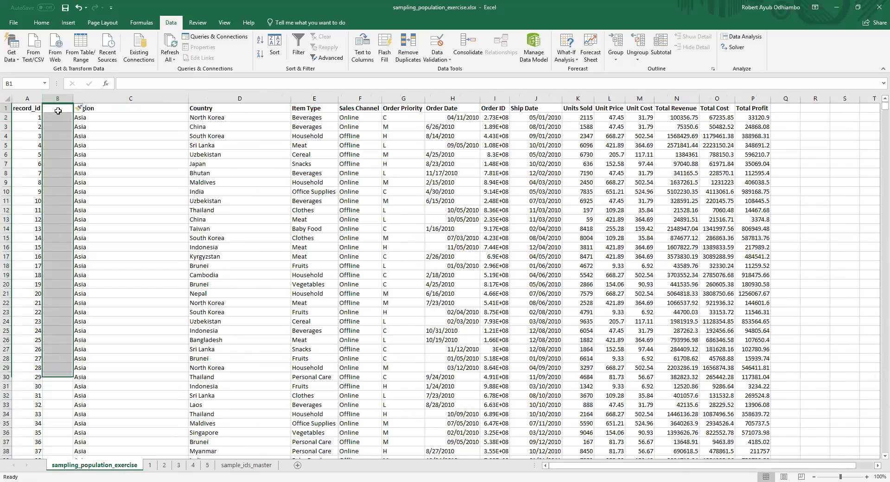
click(58, 109)
text(sample_id)
key(Return)
Step: Enter the formula =VLOOKUP(A2,sample_ids_master!A:B,2,0) in cell B2 of the population sheet
text(=)
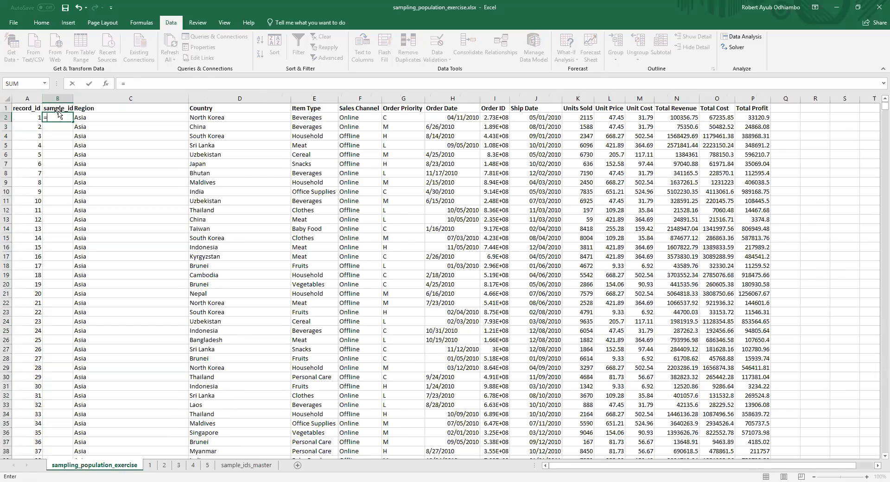
text(vlook)
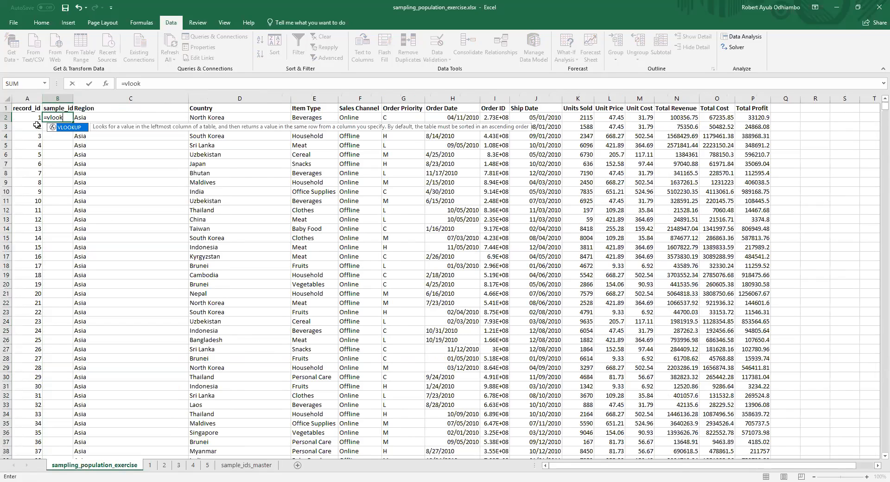
double_click(68, 127)
click(40, 119)
text(,)
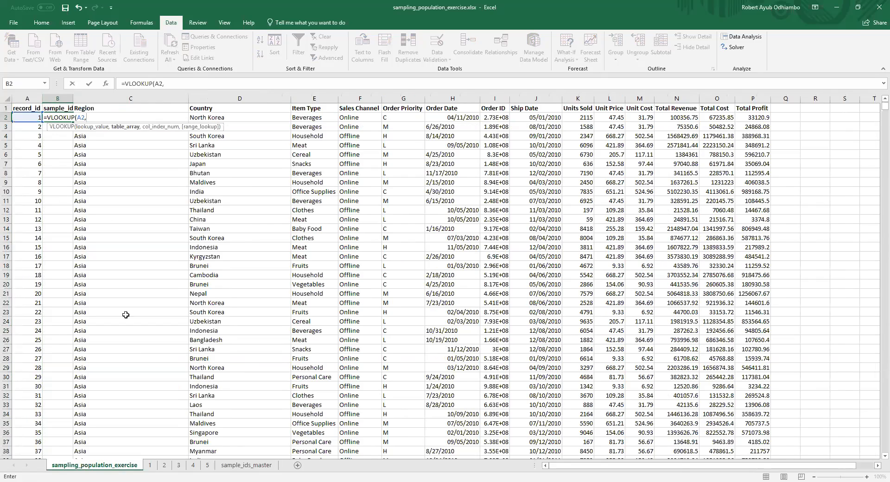
click(246, 465)
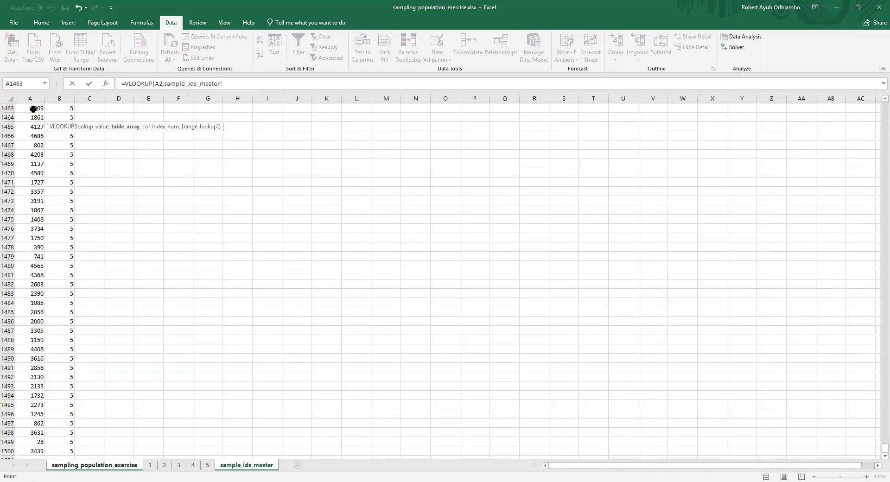
click(31, 99)
drag(37, 101, 60, 100)
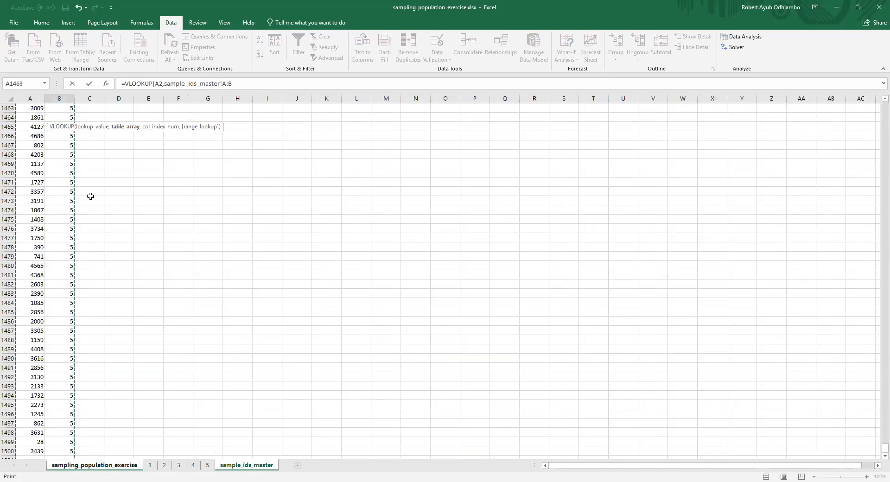
text(,)
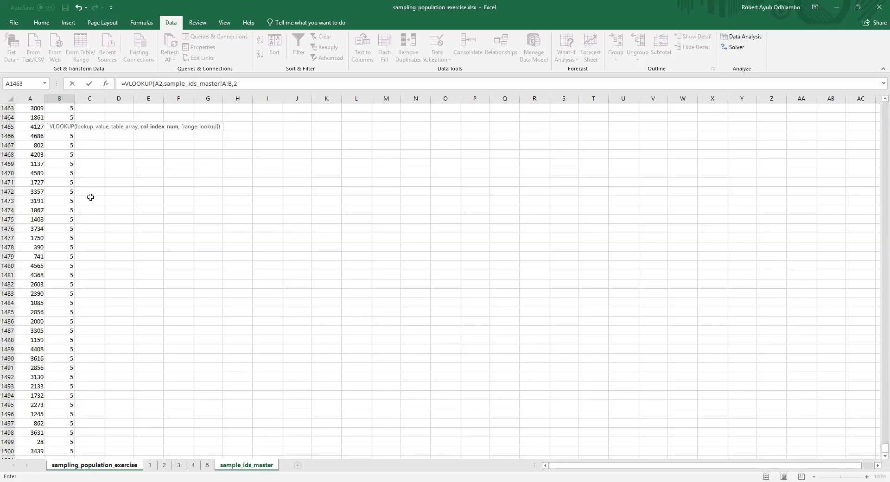
text(2,0)
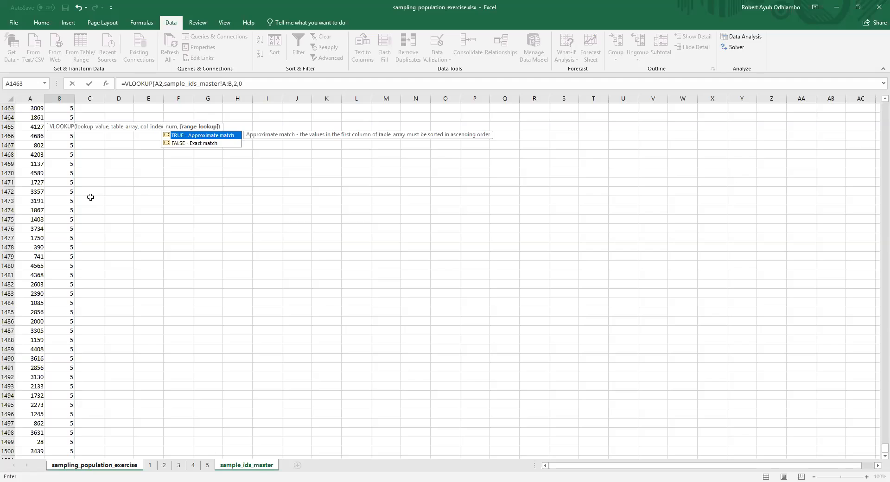
text())
key(Return)
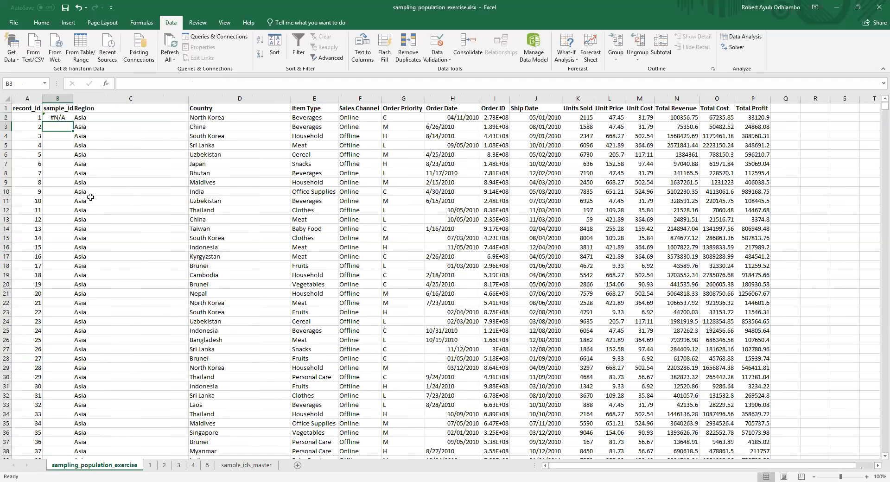
Step: Fill the VLOOKUP formula from B2 down the sample_id column for all population records
click(60, 117)
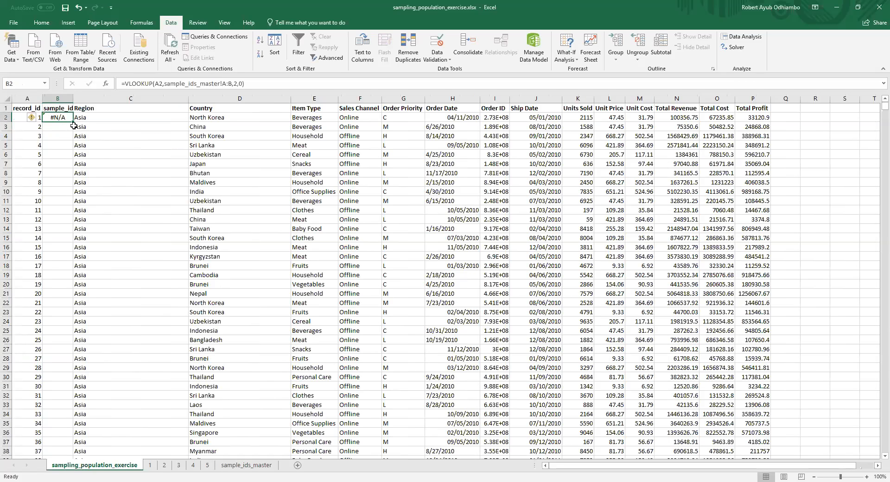
double_click(73, 120)
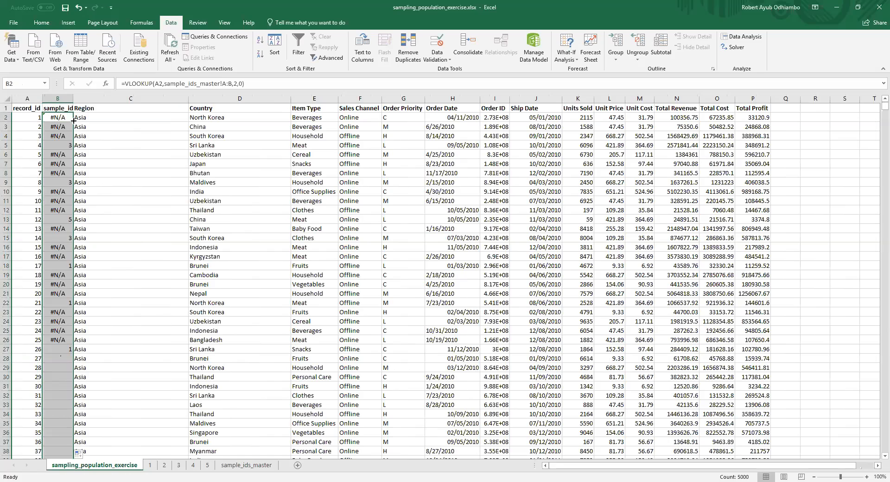
click(36, 148)
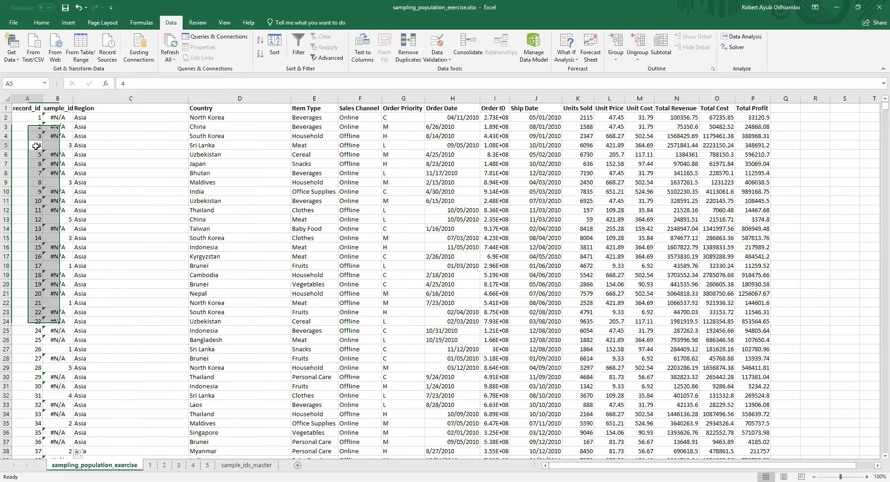
Step: Examine the sample_id values returned for record IDs 4, 8 and 12 in the population sheet
click(62, 145)
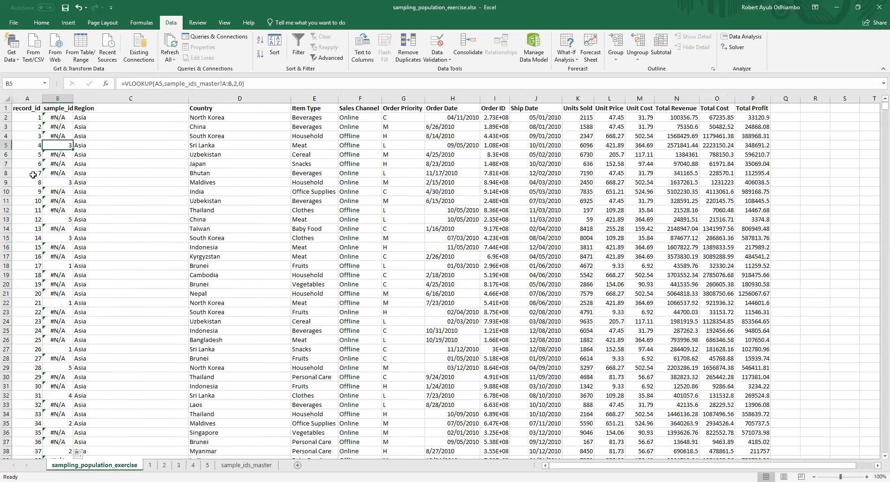
click(37, 182)
click(56, 183)
click(33, 219)
click(58, 219)
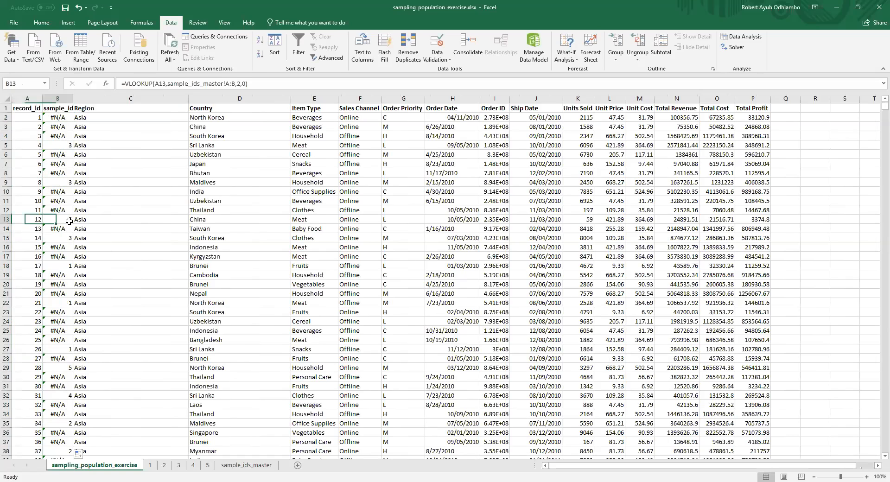
Step: Replace the formulas in the sample_id column with their values and sort the population by sample_id in ascending order
click(64, 98)
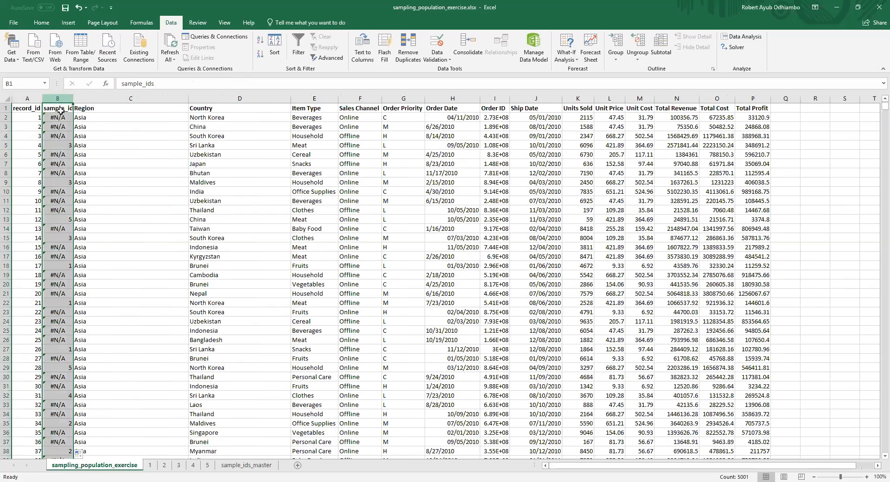
right_click(51, 152)
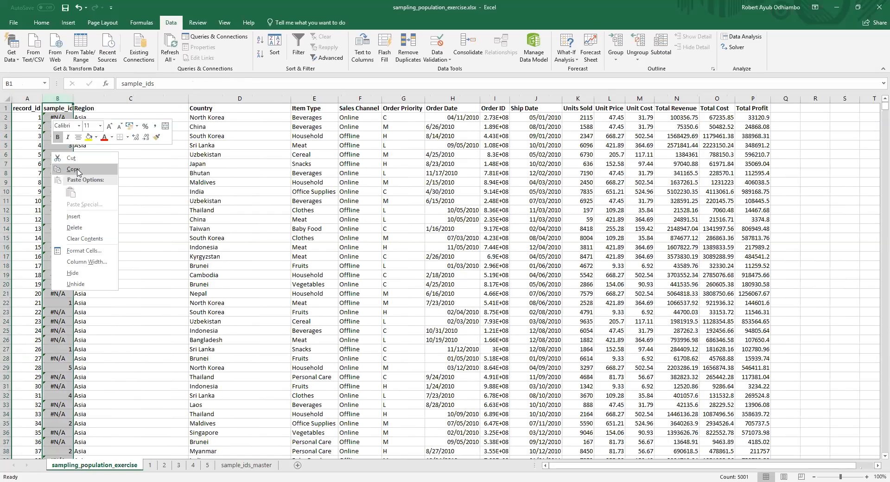
click(77, 170)
right_click(69, 164)
click(90, 217)
click(28, 181)
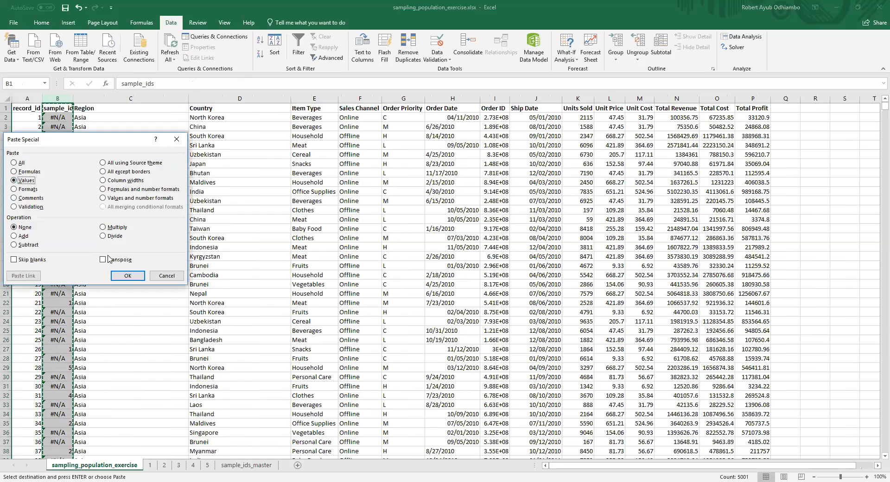
click(127, 276)
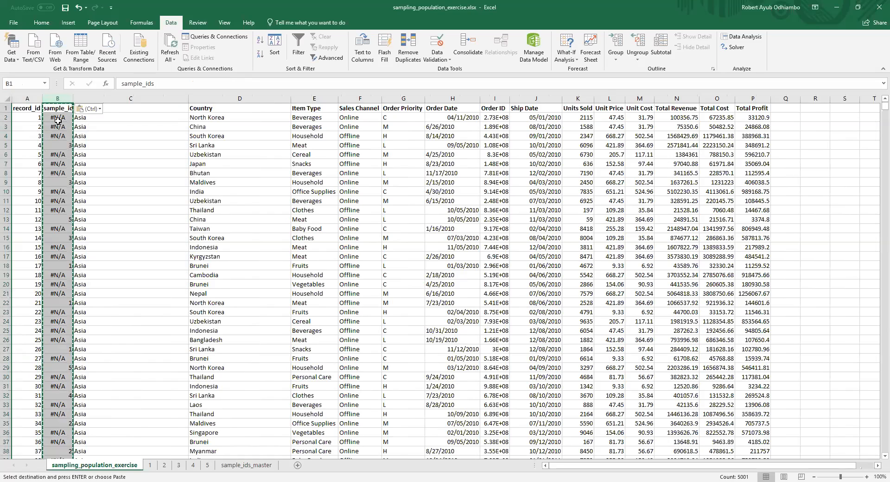
key(Down)
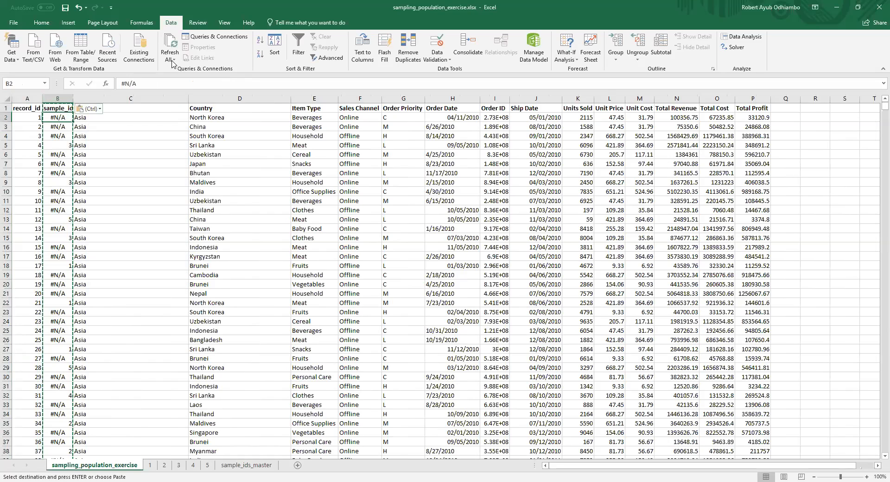
click(261, 40)
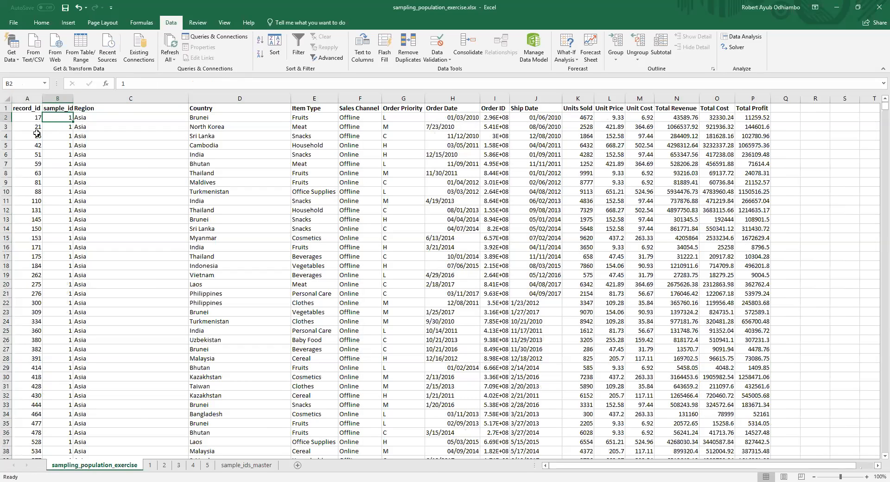
Step: Copy the header row and all sample 1 records, rows 1 to 291, from the population sheet
click(6, 117)
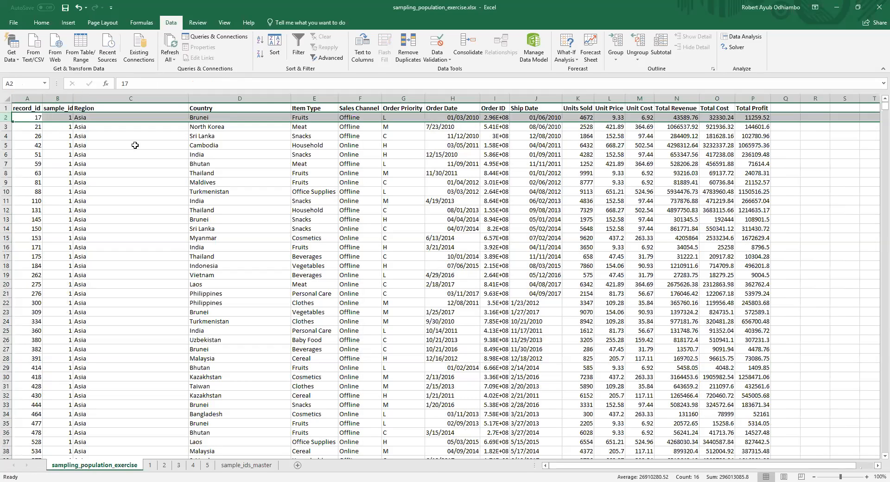
click(7, 109)
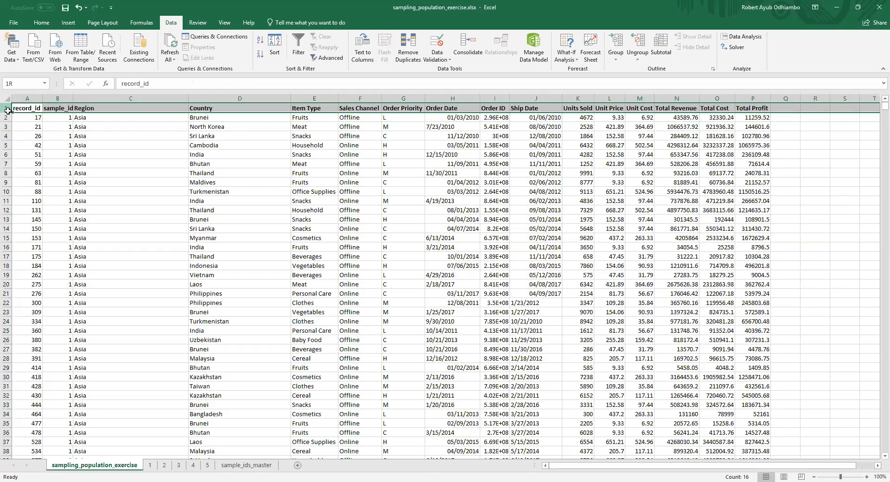
drag(7, 109, 7, 432)
scroll(501, 316, down, 20)
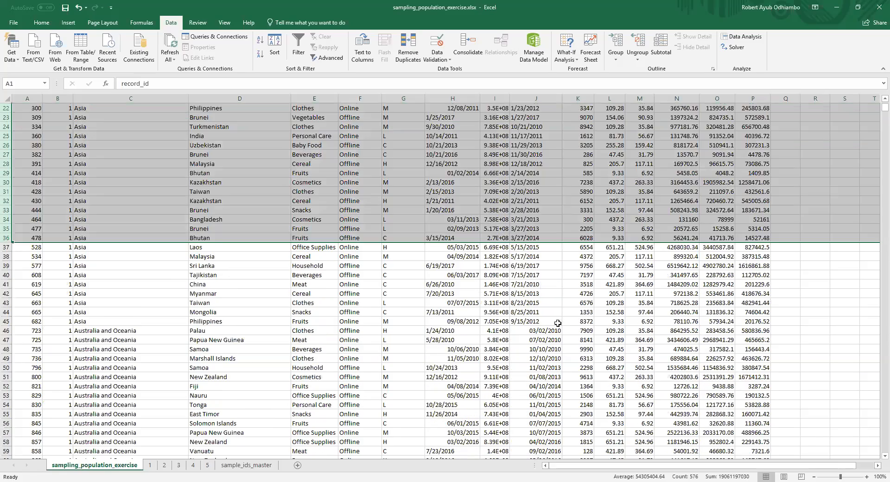
scroll(501, 317, down, 20)
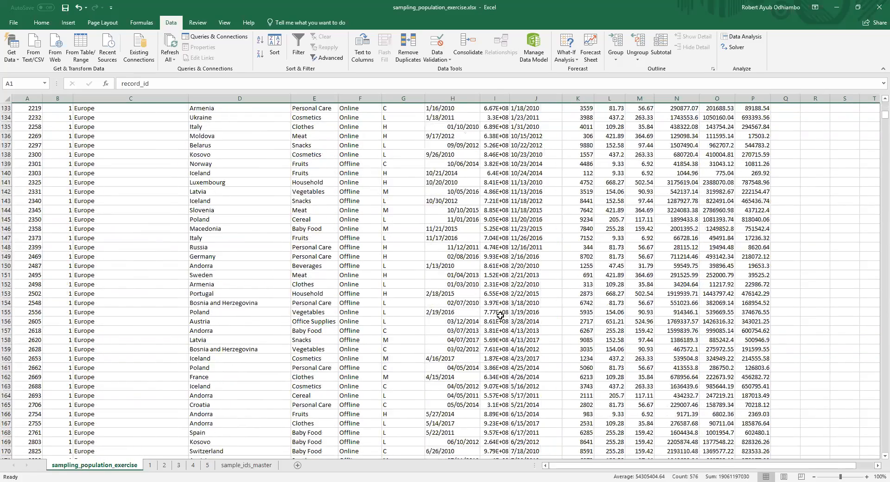
scroll(498, 313, down, 19)
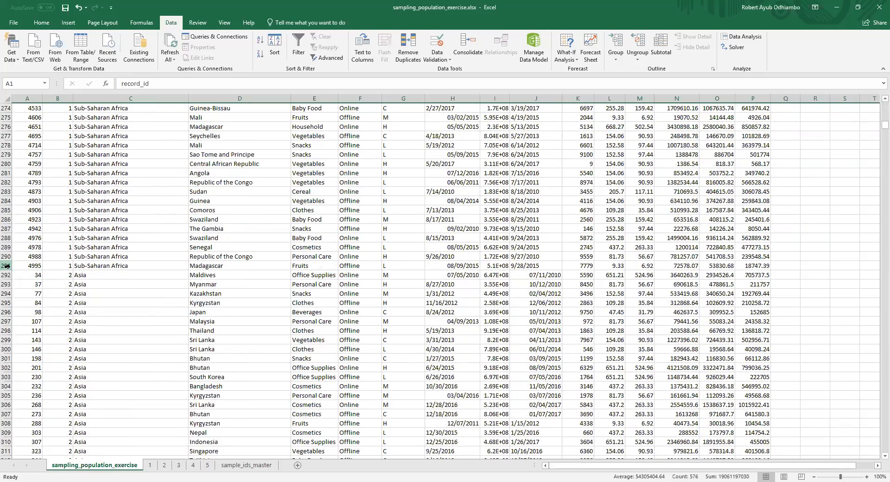
shift+click(74, 266)
key(ctrl+c)
Step: Paste the copied sample 1 rows onto sheet 1 from A1, over the existing ID list
click(150, 465)
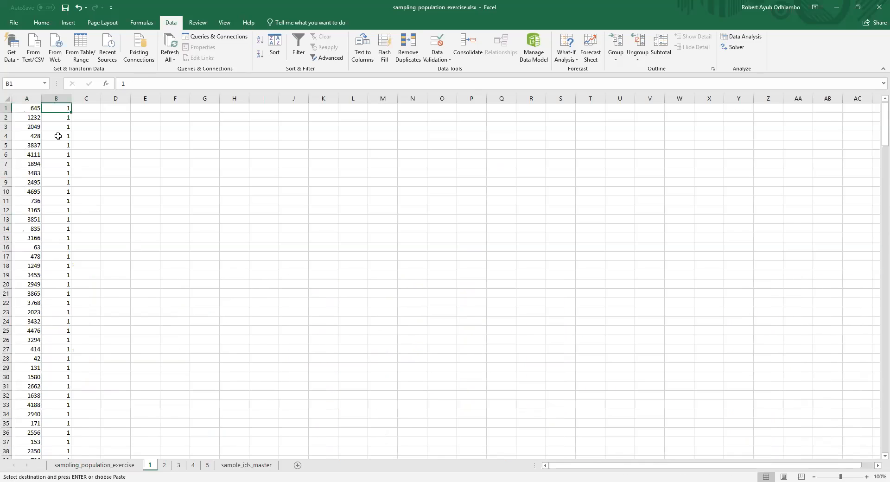
key(ctrl+shift+Down)
key(ctrl+shift+Left)
key(ctrl+v)
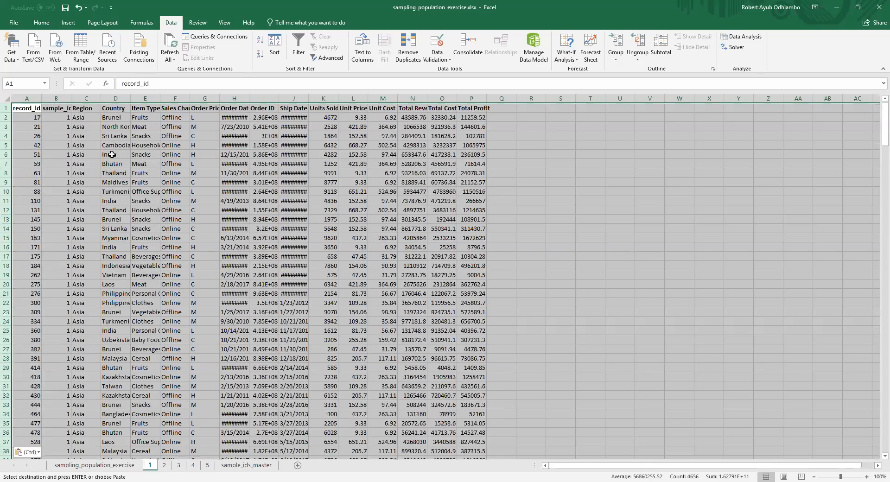
Step: Clear the leftover IDs in A292:C300 below the pasted records on sheet 1
click(37, 118)
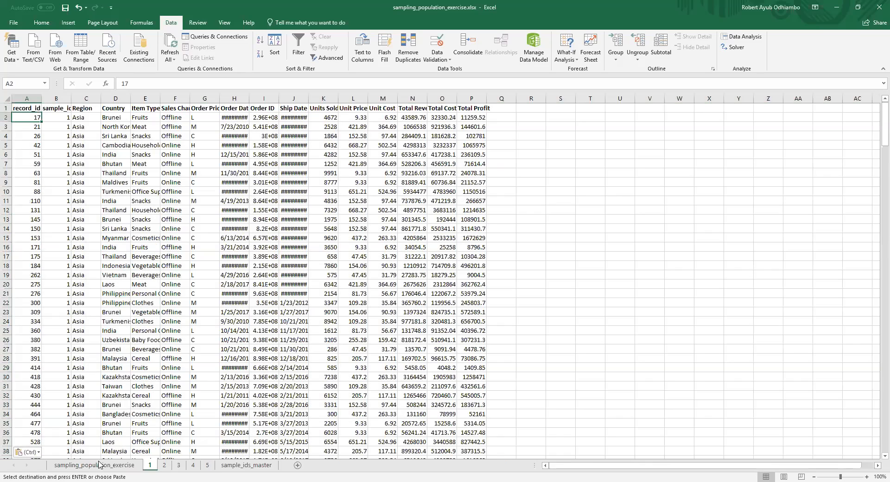
scroll(268, 418, down, 8)
scroll(119, 145, up, 8)
key(ctrl+shift+Down)
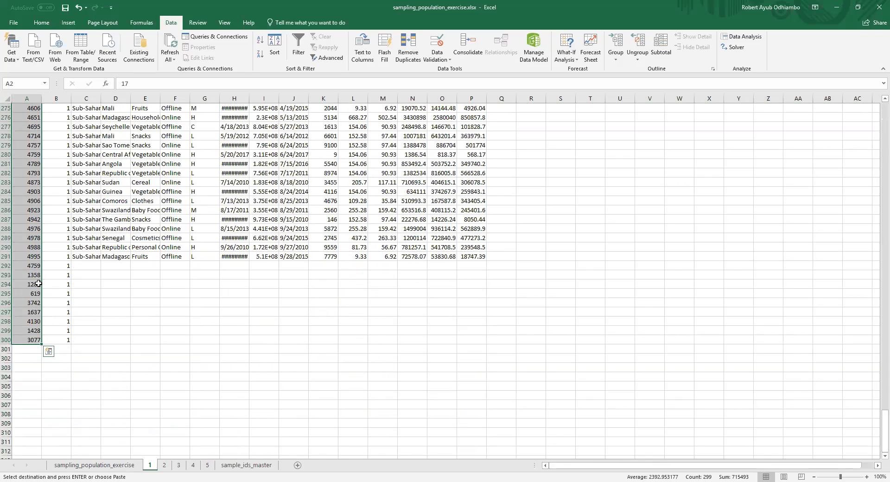
drag(34, 269, 78, 337)
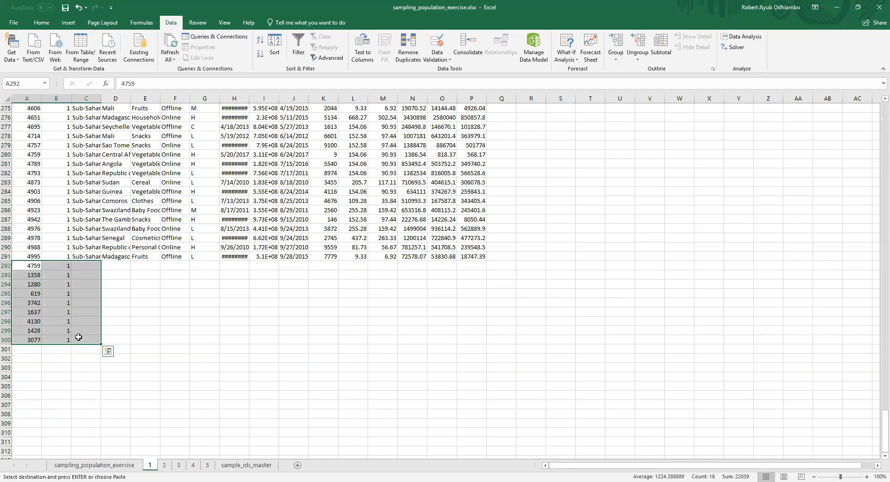
key(Delete)
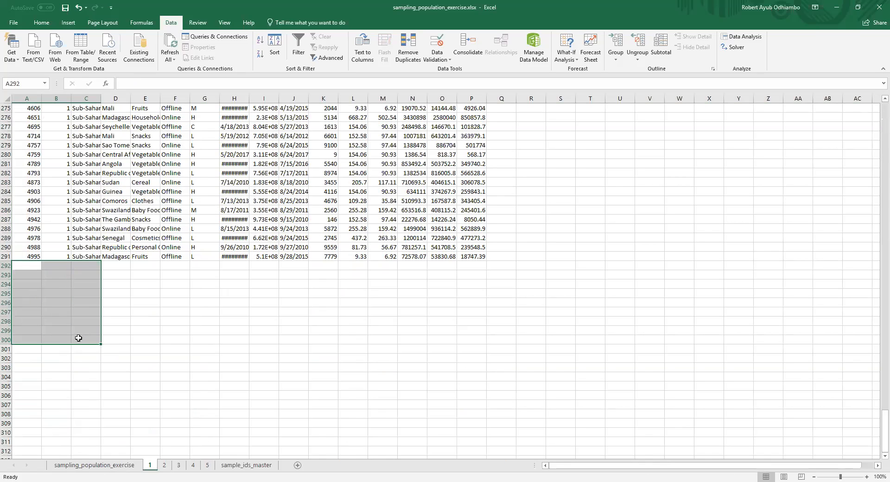
Step: Copy the sample 2 records in A292:P566 of the population sheet
click(86, 466)
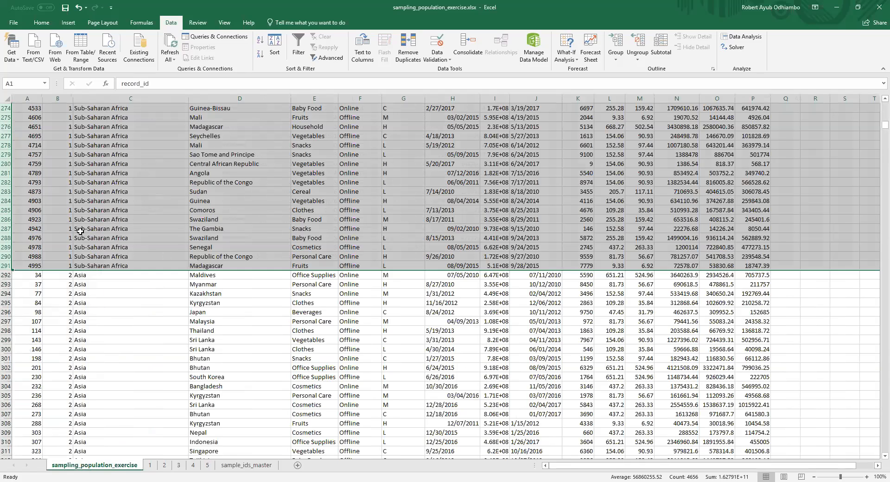
drag(37, 276, 380, 317)
scroll(685, 315, down, 5)
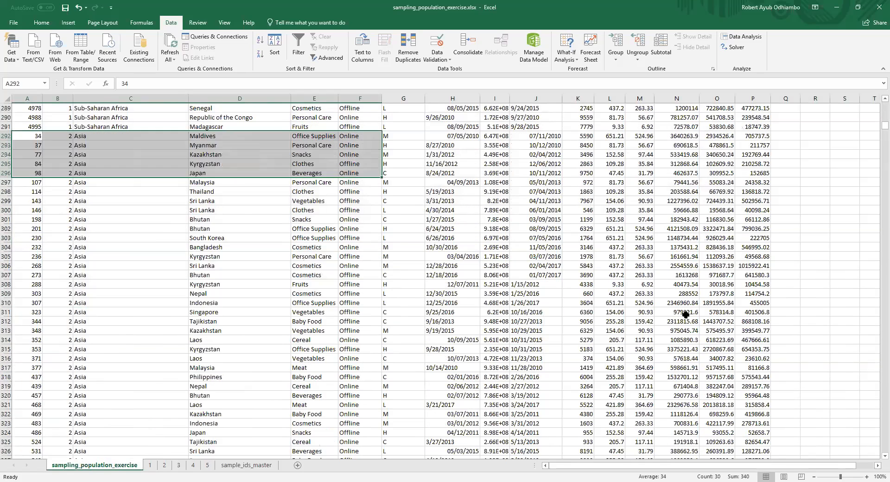
scroll(685, 314, down, 2)
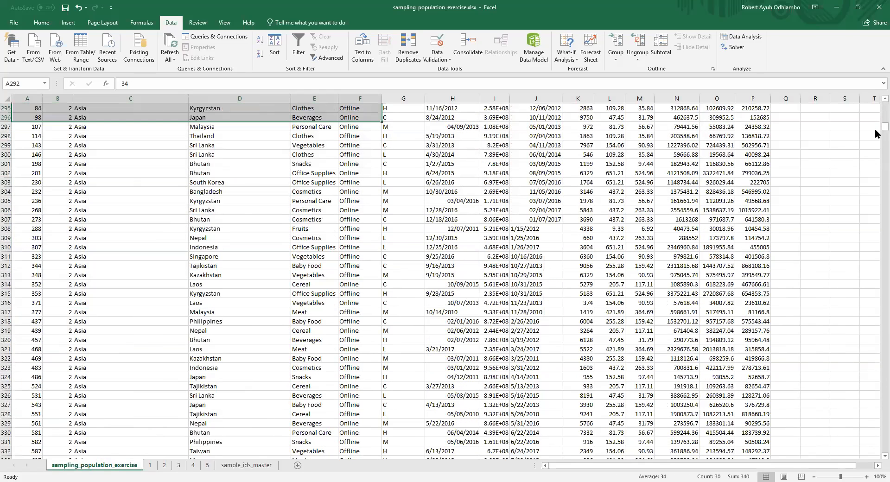
scroll(447, 230, down, 17)
scroll(447, 231, down, 20)
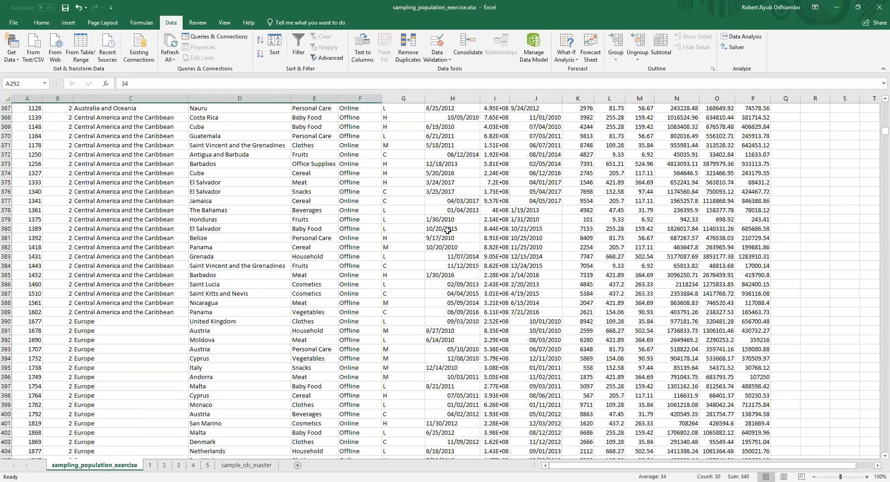
scroll(447, 230, down, 20)
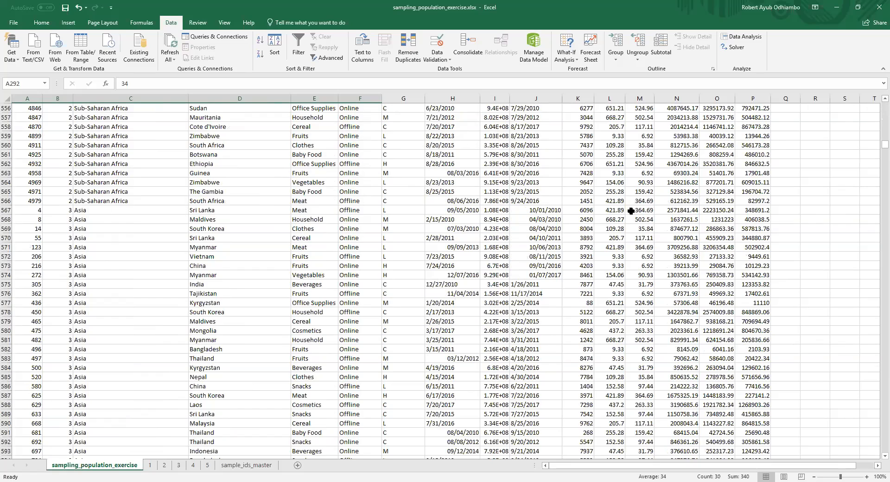
shift+click(751, 200)
key(ctrl+c)
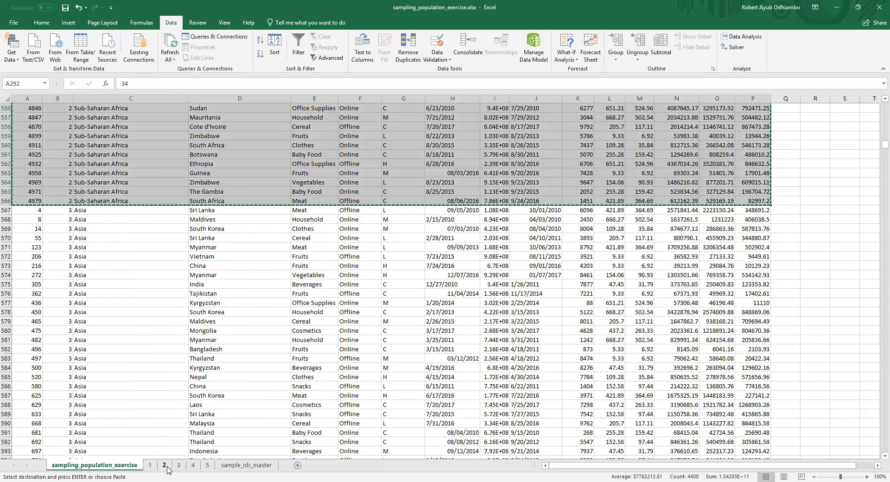
Step: Try to paste the copied sample 2 records onto sheet 2 at A263 and inspect where they land
click(164, 465)
key(ctrl+v)
scroll(131, 218, down, 20)
scroll(130, 218, down, 20)
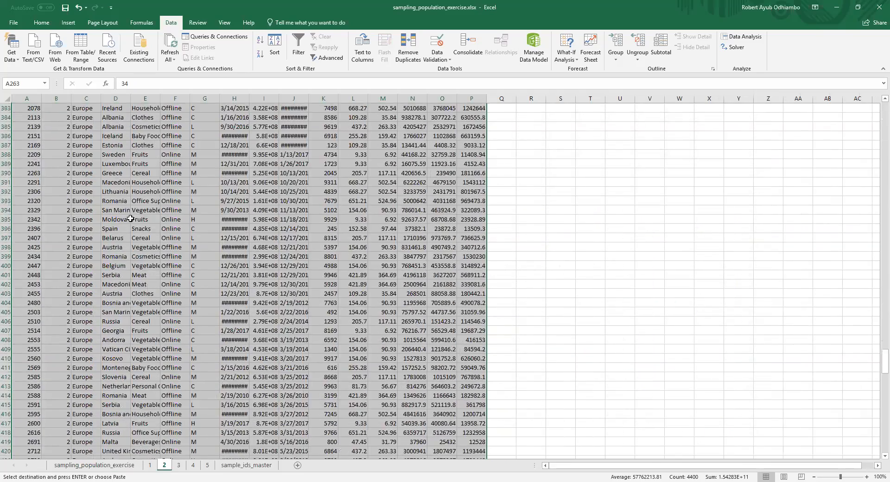
scroll(130, 218, down, 20)
scroll(130, 218, up, 10)
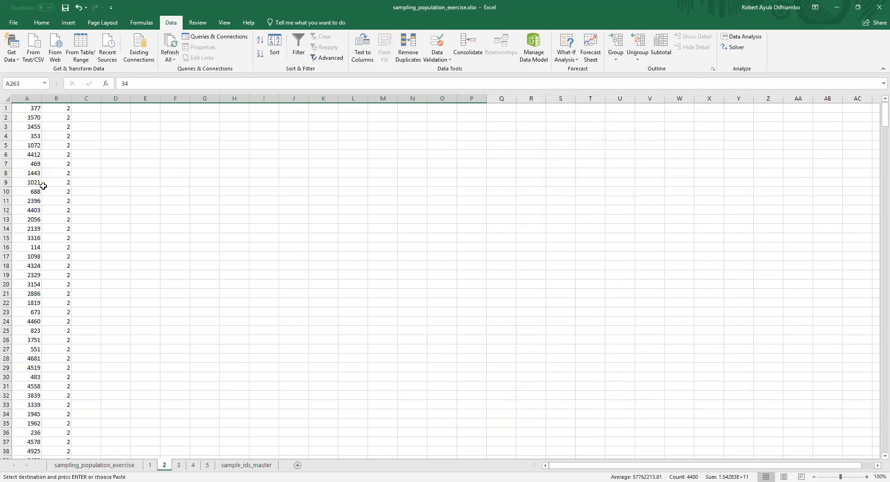
Step: Clear all contents of sheet 2 and copy the sample 2 records from the population sheet again
click(33, 108)
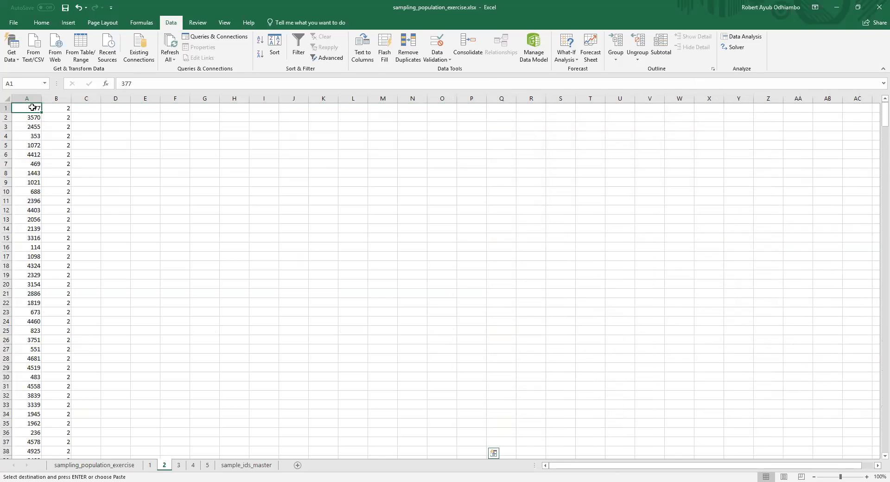
key(Return)
click(31, 108)
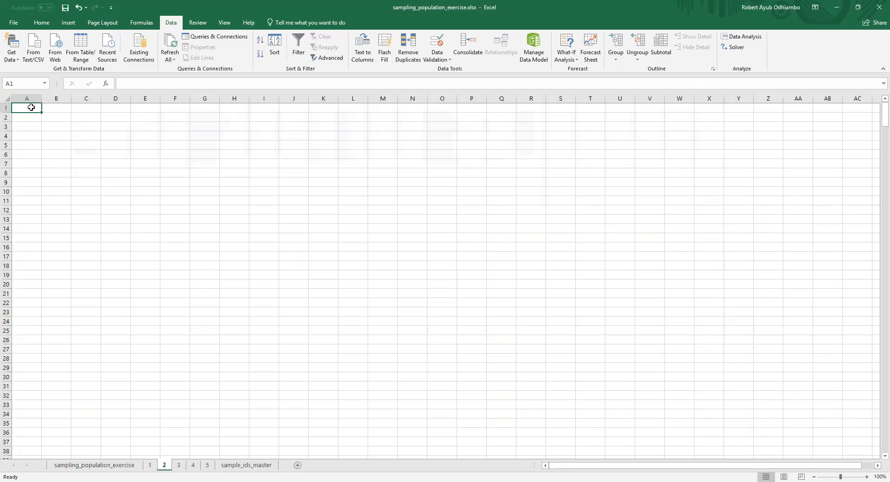
click(135, 468)
key(ctrl+c)
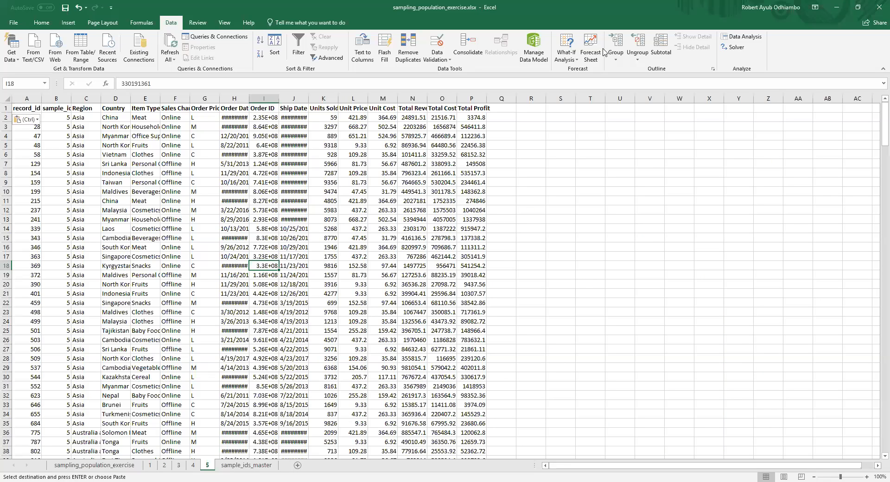
Step: Check the record counts on sheets 1 and 2 by selecting each record_id column's data from A2 to its last row
click(150, 464)
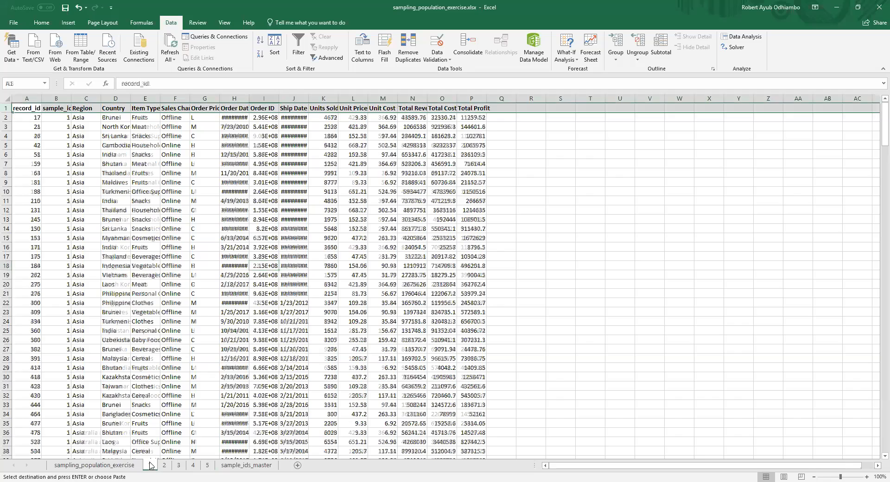
click(36, 118)
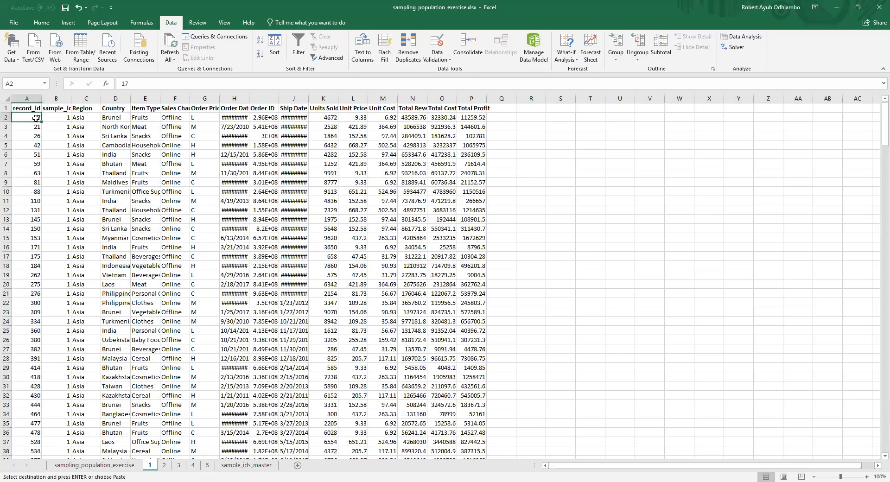
key(ctrl+shift+Down)
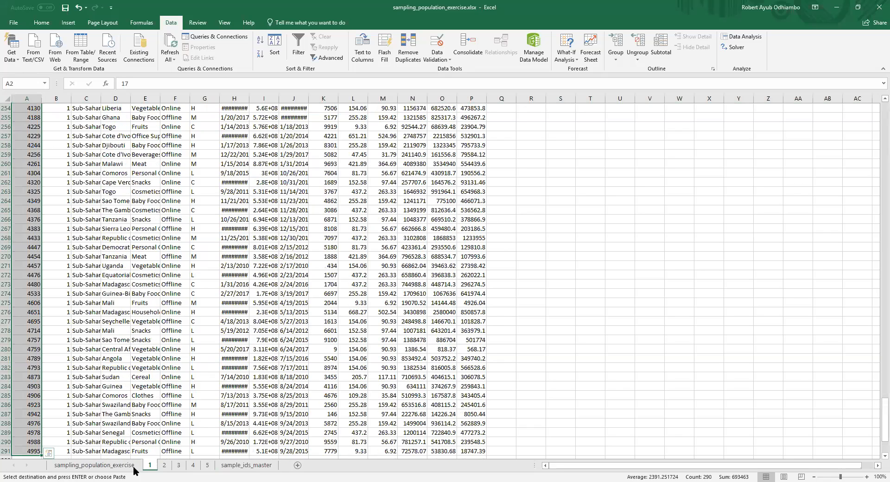
click(166, 466)
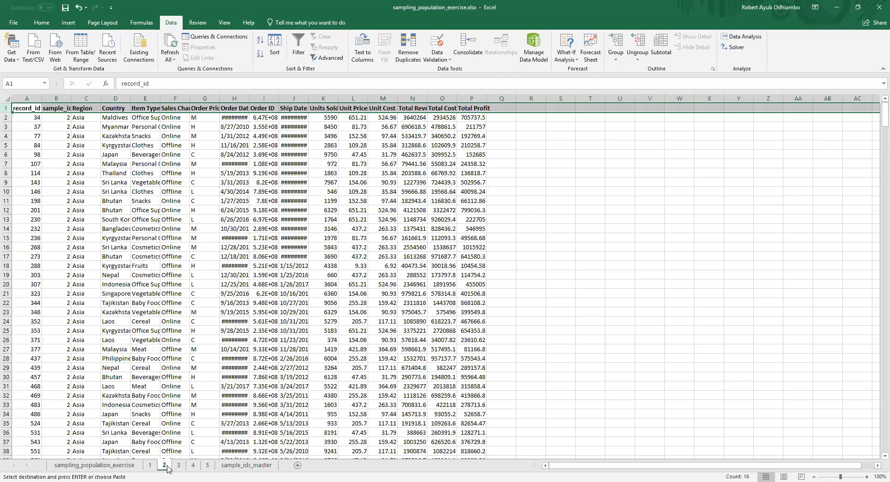
click(33, 119)
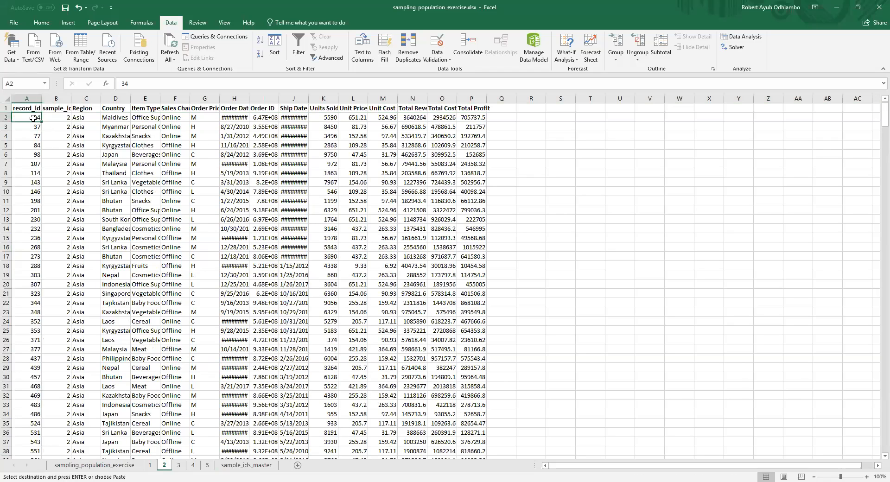
key(ctrl+shift+Down)
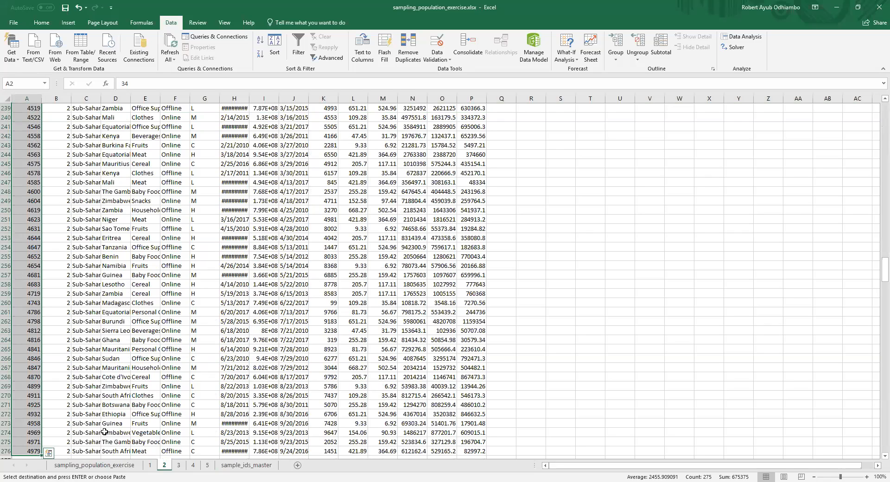
Step: Check the record counts on sheets 3 and 4 by selecting their record_id data from A2 to the last row
click(178, 464)
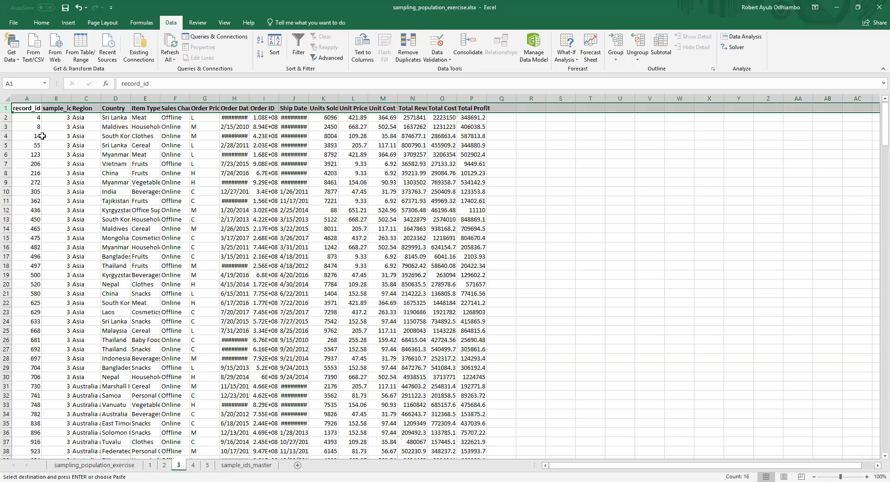
click(33, 121)
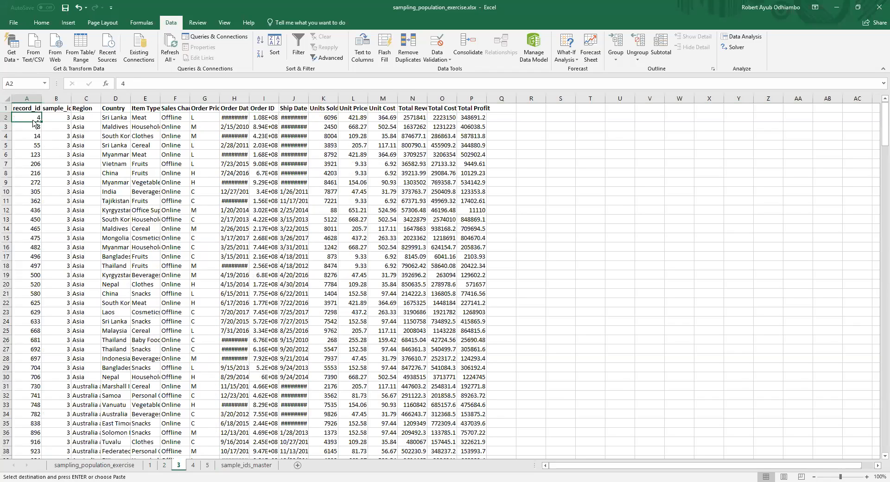
key(ctrl+shift+Down)
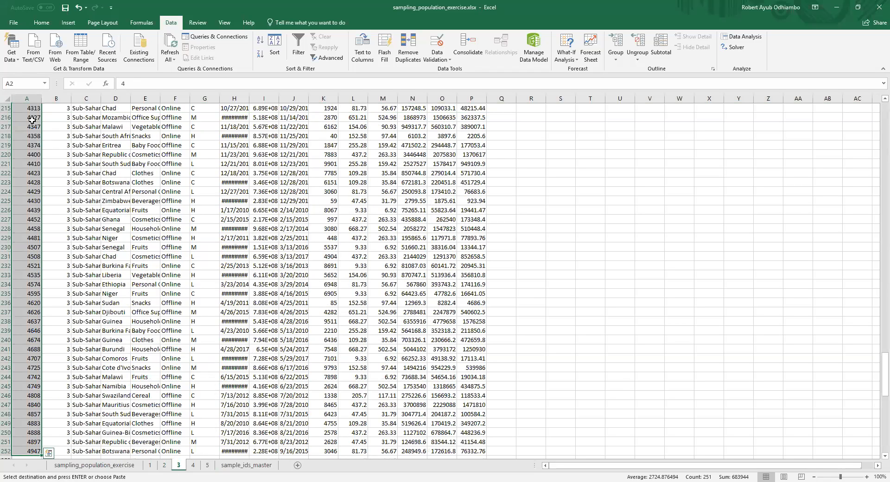
click(190, 465)
click(34, 120)
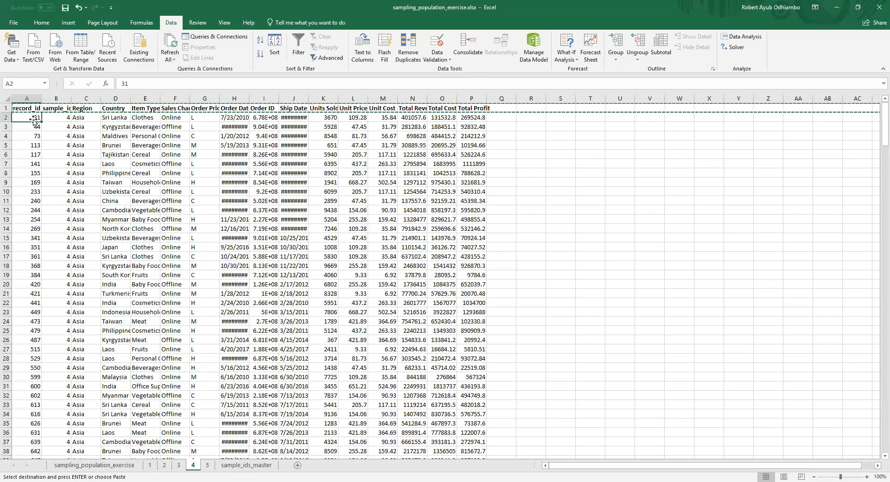
key(ctrl+shift+Down)
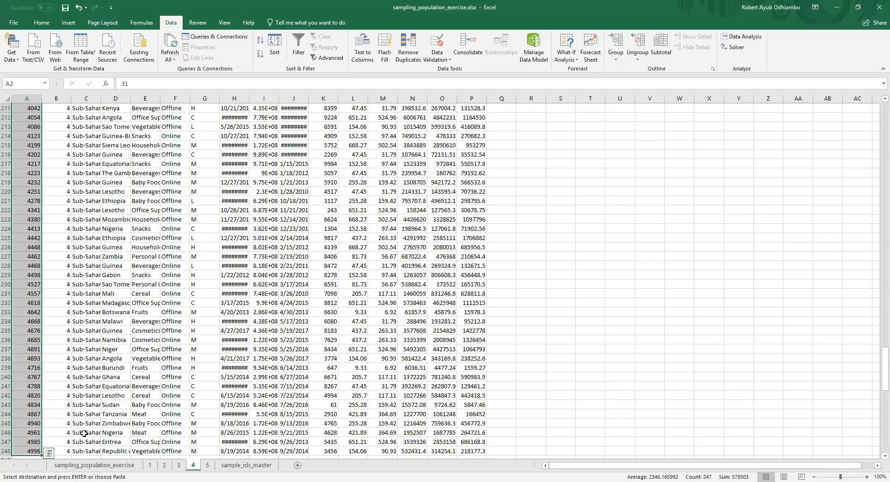
Step: Check the record count on sheet 5 by selecting the sample_id data from B2 down, and return to the first records
click(207, 465)
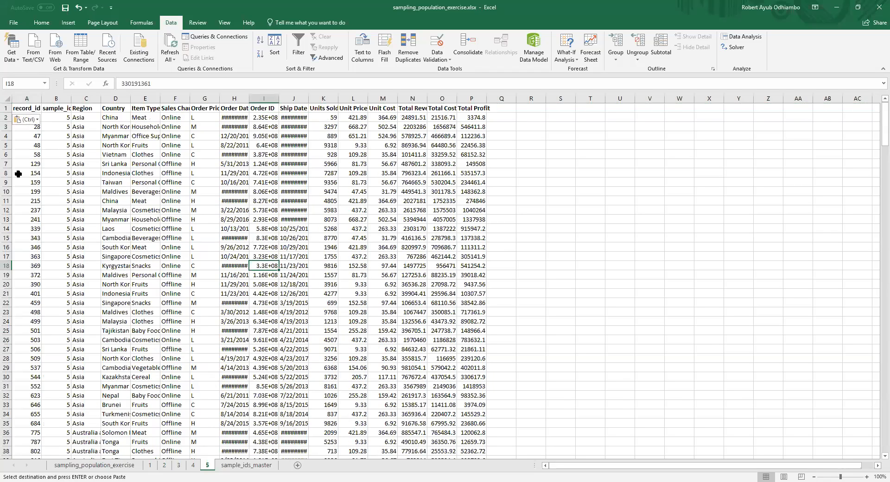
click(50, 119)
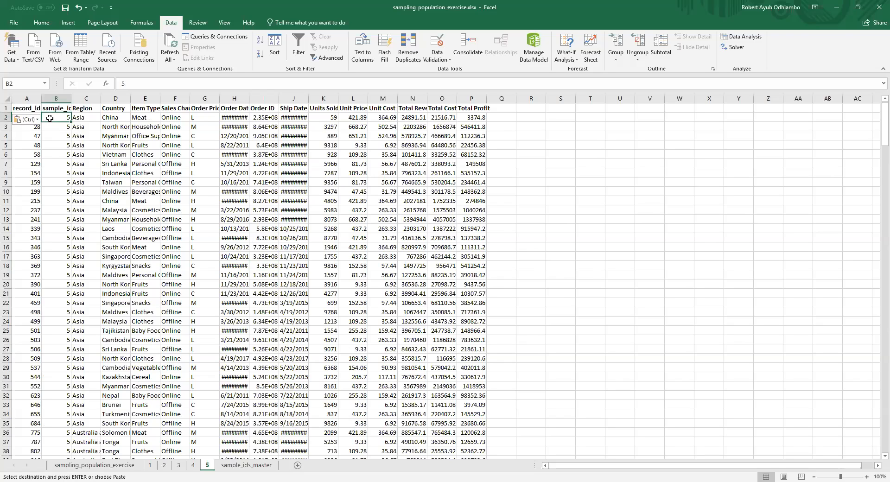
key(ctrl+shift+Down)
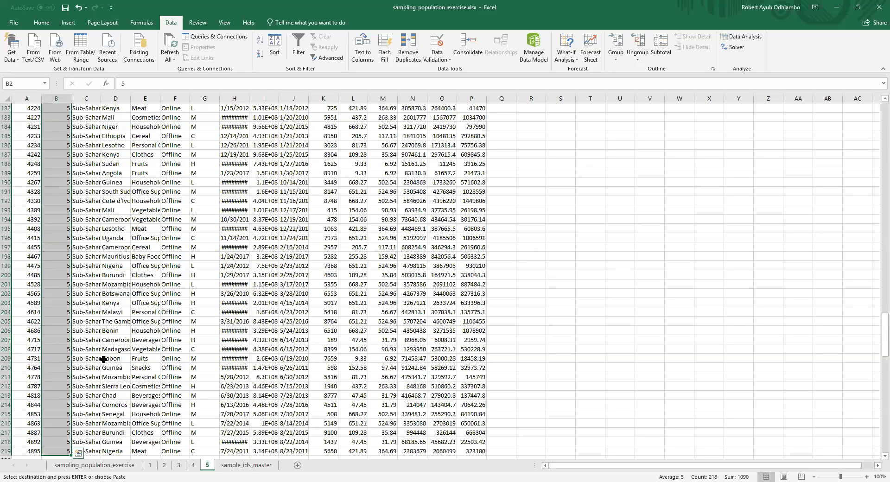
click(247, 465)
click(207, 465)
scroll(197, 235, up, 13)
scroll(197, 235, up, 1)
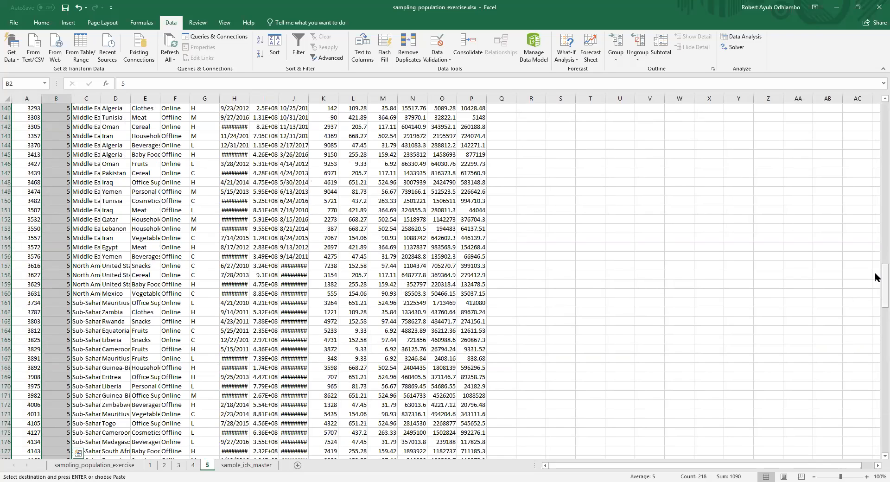
drag(885, 276, 885, 111)
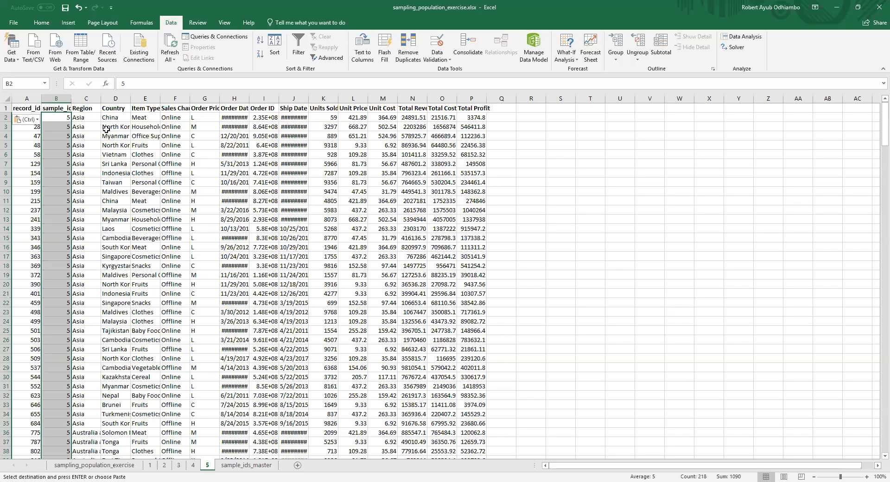
click(150, 143)
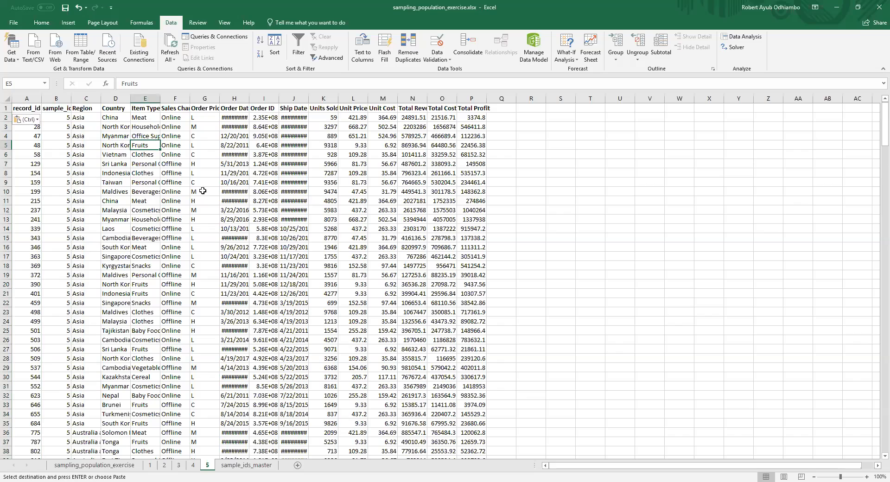
Step: Review the tagged sample records on the sampling_population_exercise sheet from the end of sample 5 back up to the first rows, glancing at sheet 1
drag(99, 304, 297, 311)
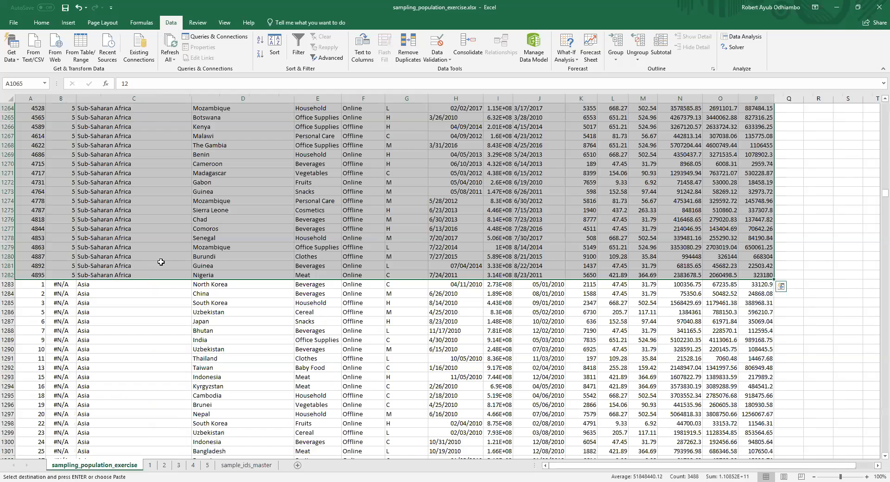
click(161, 263)
scroll(718, 260, up, 4)
scroll(718, 259, up, 18)
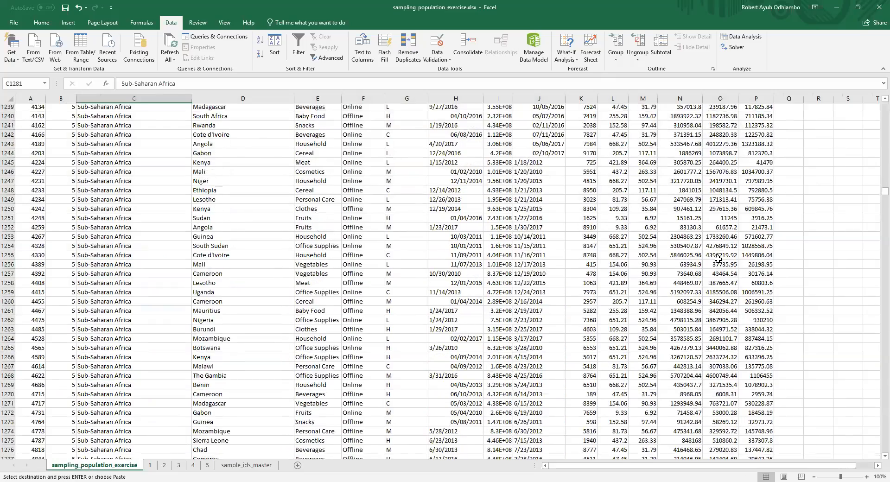
click(149, 466)
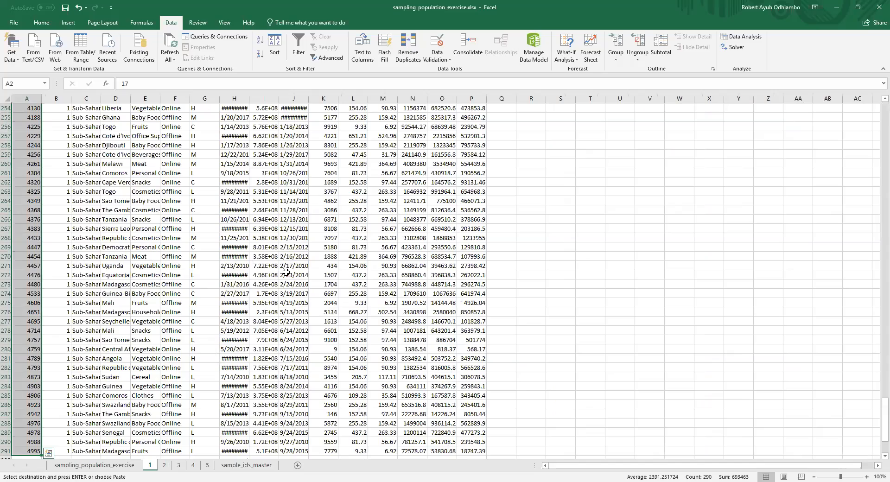
click(111, 465)
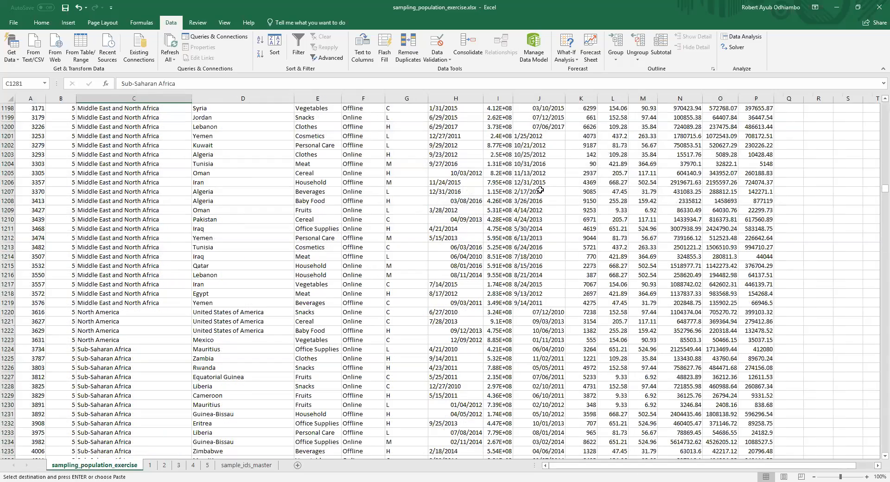
scroll(649, 155, up, 12)
scroll(649, 155, up, 2)
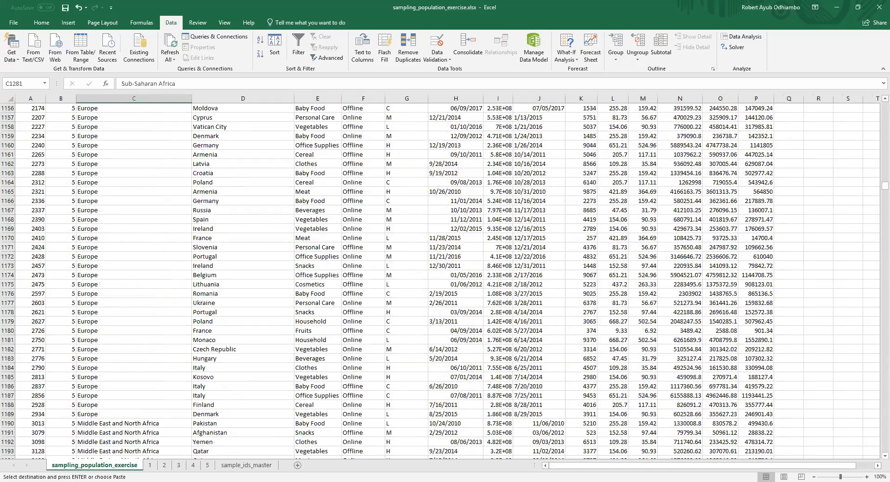
scroll(876, 185, up, 1)
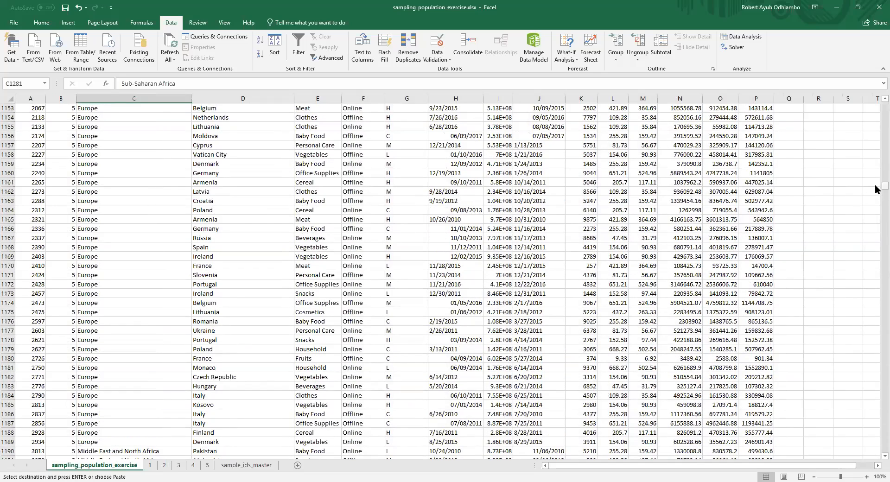
drag(885, 186, 876, 101)
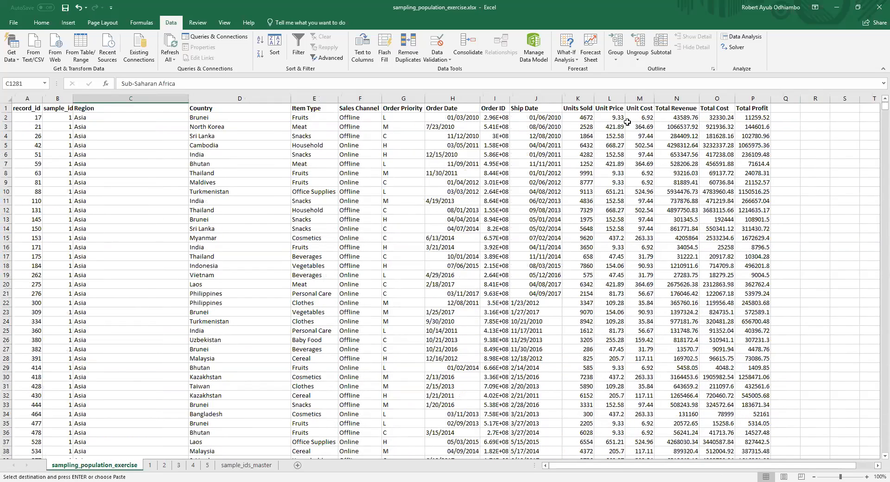
click(616, 117)
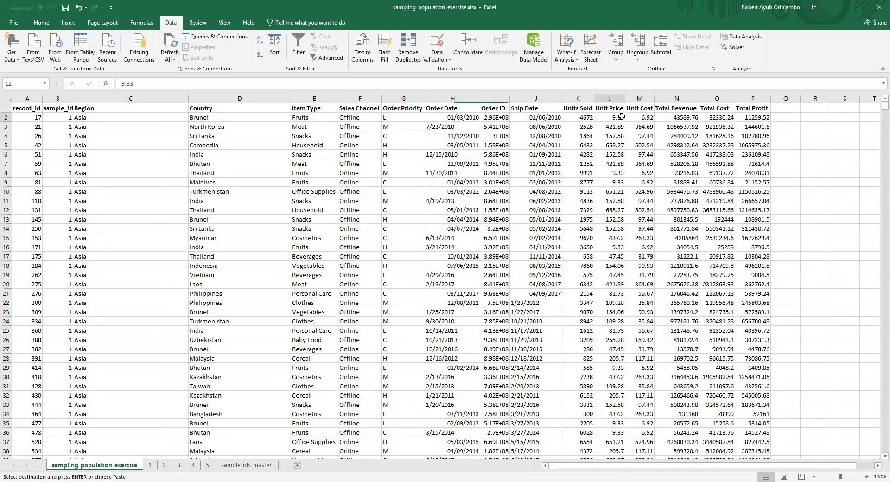
click(647, 124)
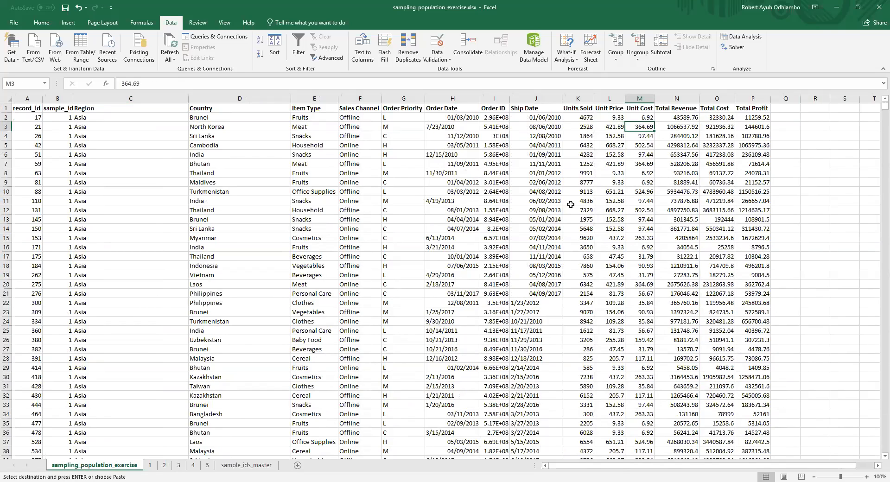